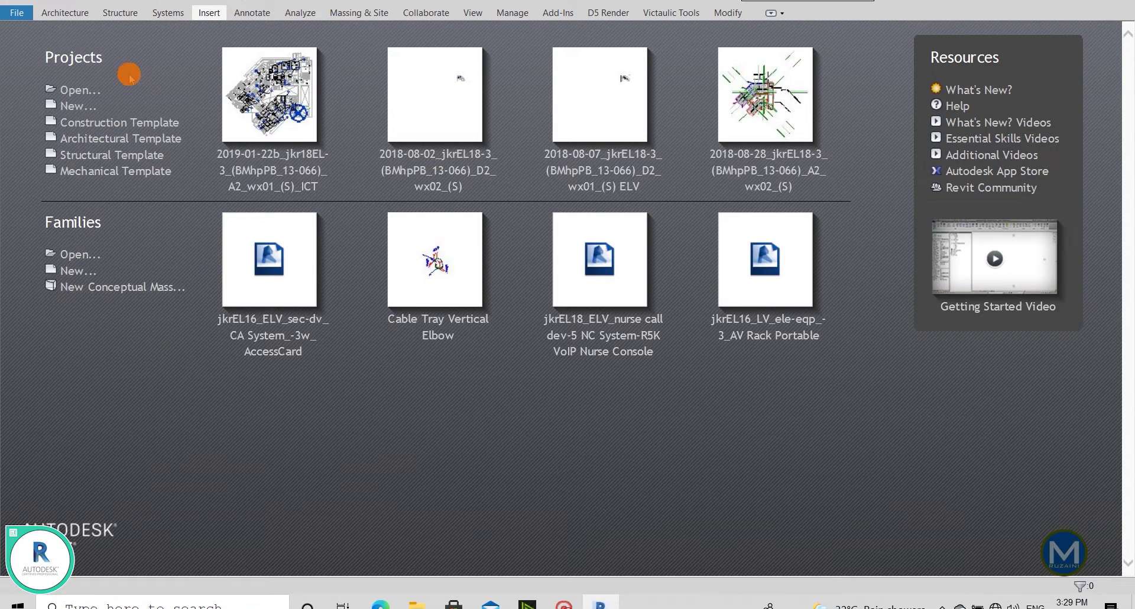
- Create Project2 from the Architectural Template, opening on the Level 1 floor plan
click(80, 104)
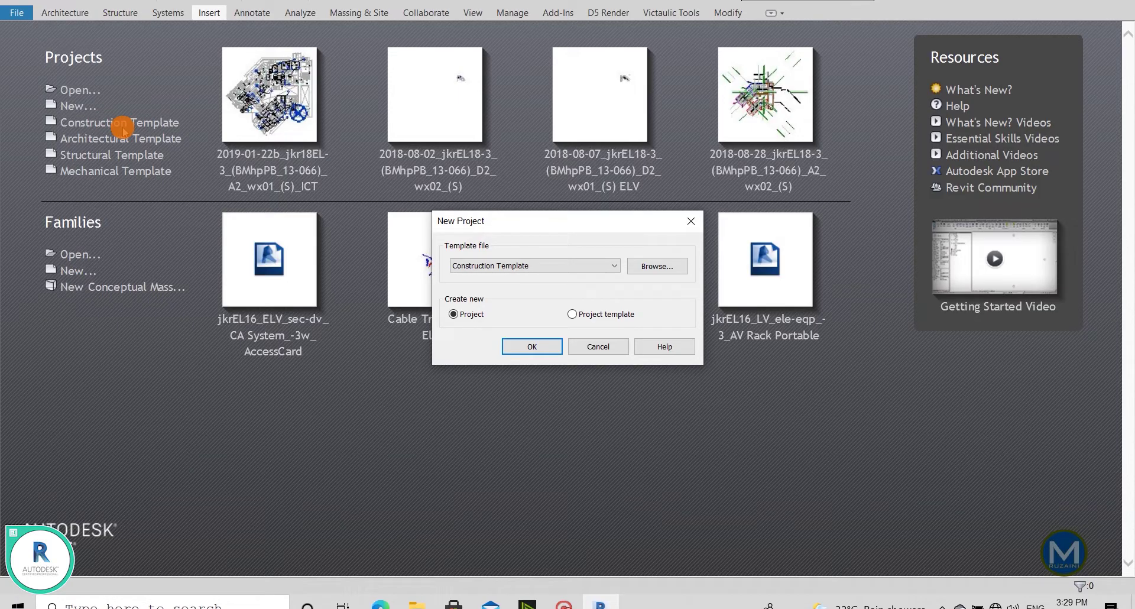
click(530, 266)
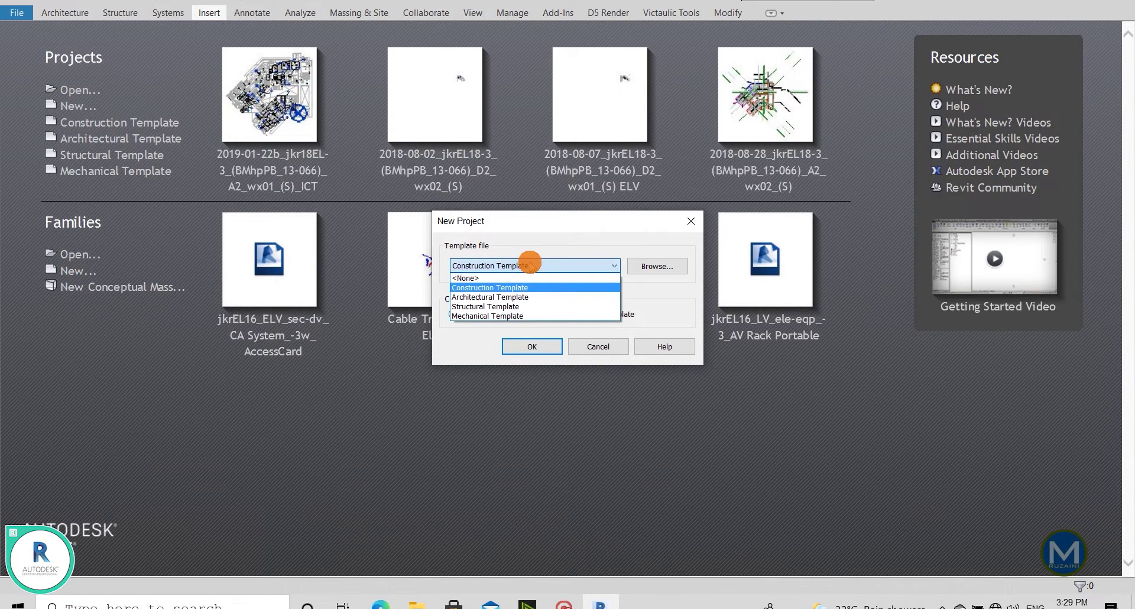
click(514, 296)
click(536, 345)
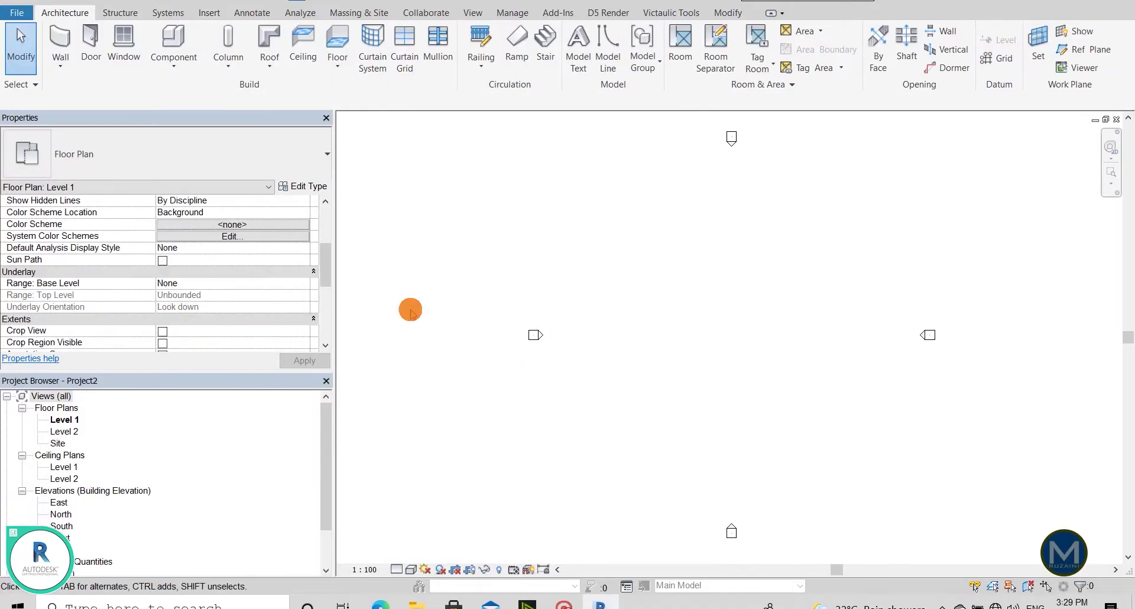
scroll(449, 314, down, 1)
scroll(710, 319, down, 1)
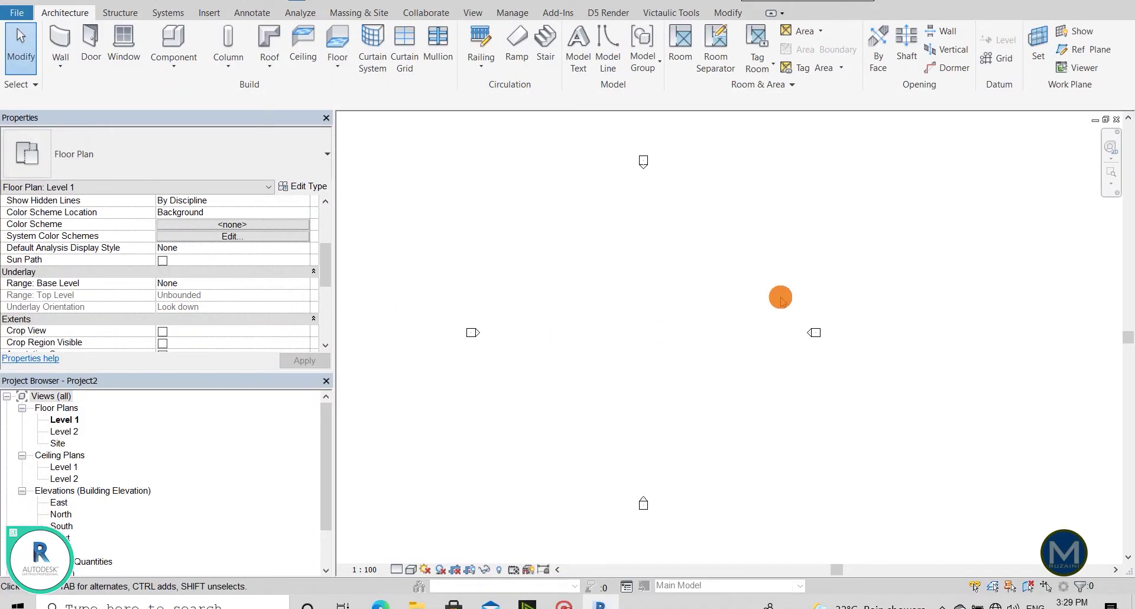
click(513, 14)
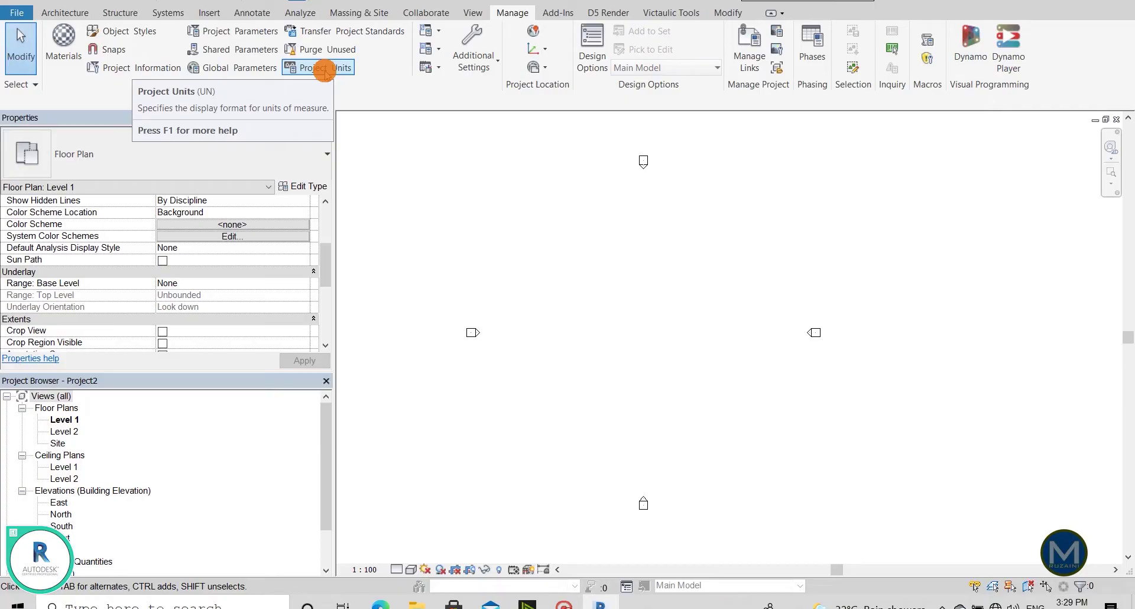
- Set the project's length units to Meters in Project Units
click(324, 69)
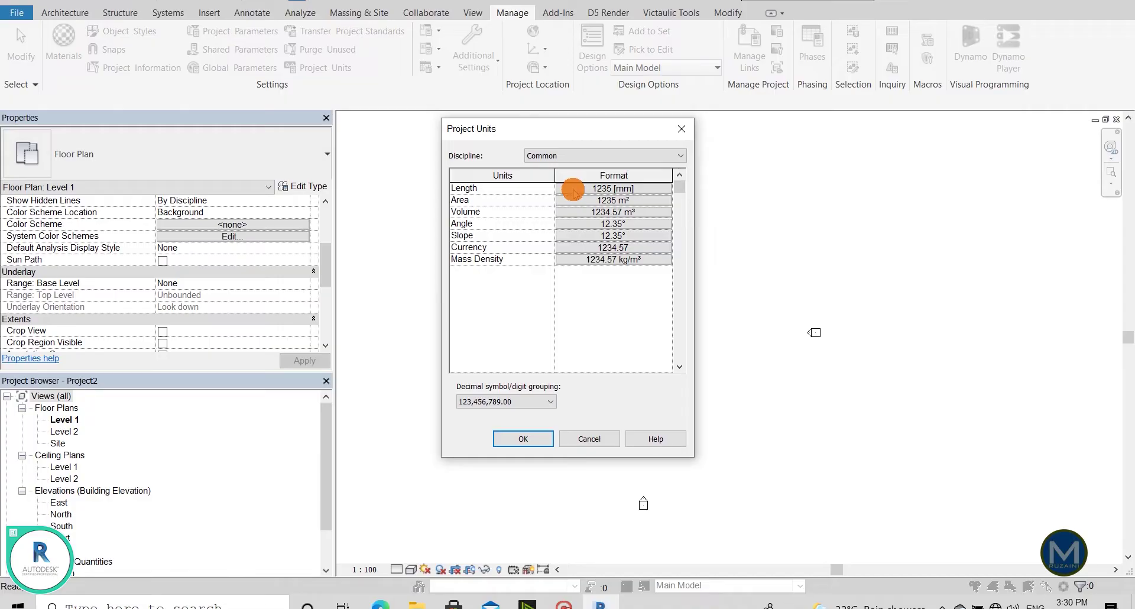
click(573, 188)
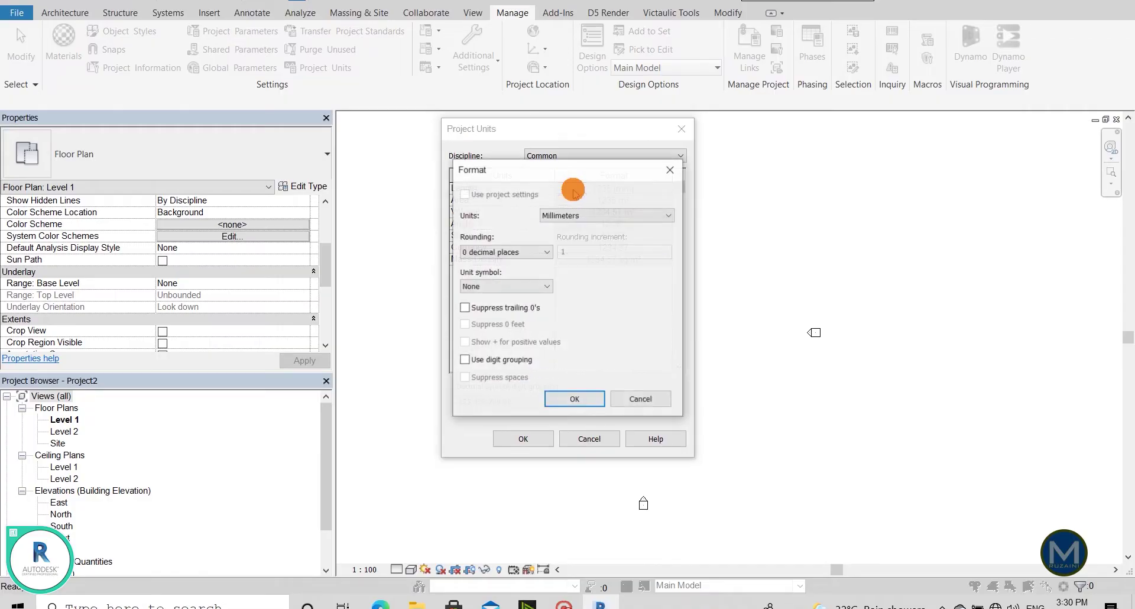
click(559, 216)
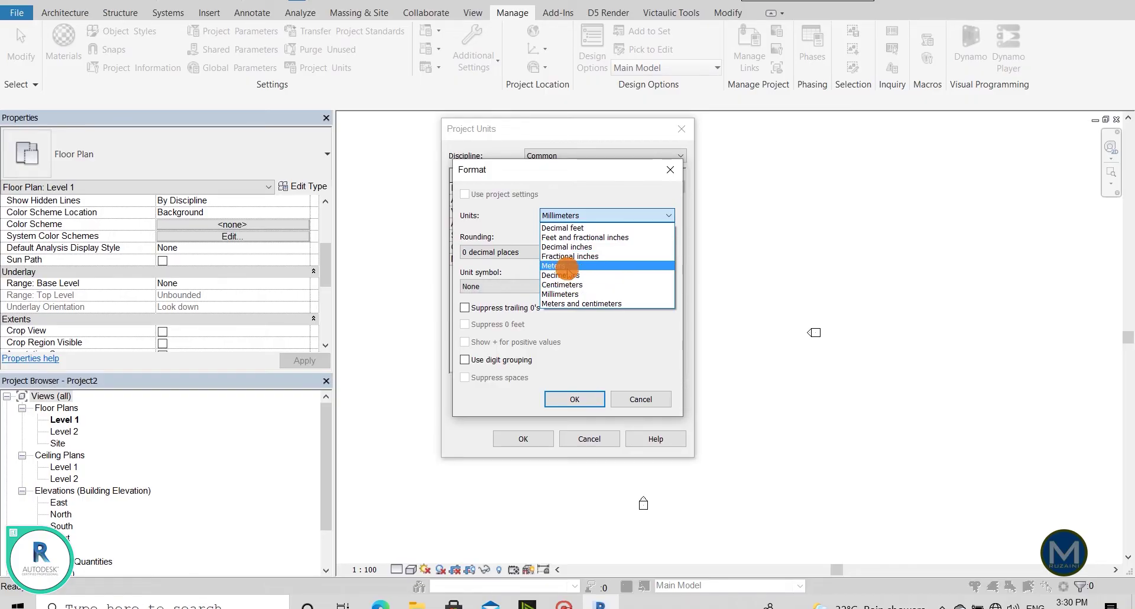
click(567, 267)
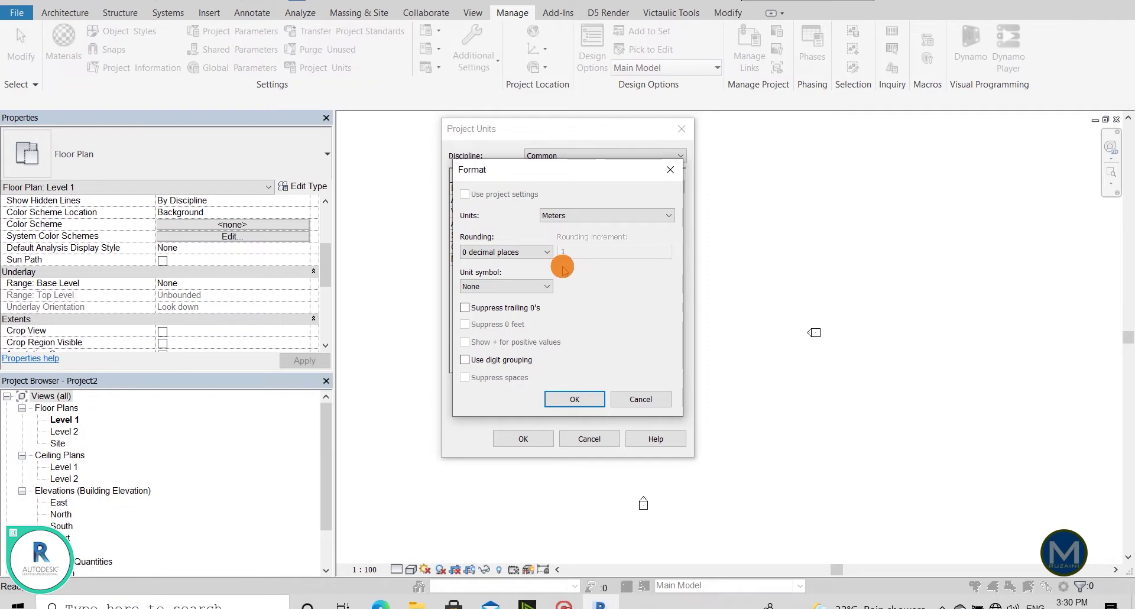
click(541, 263)
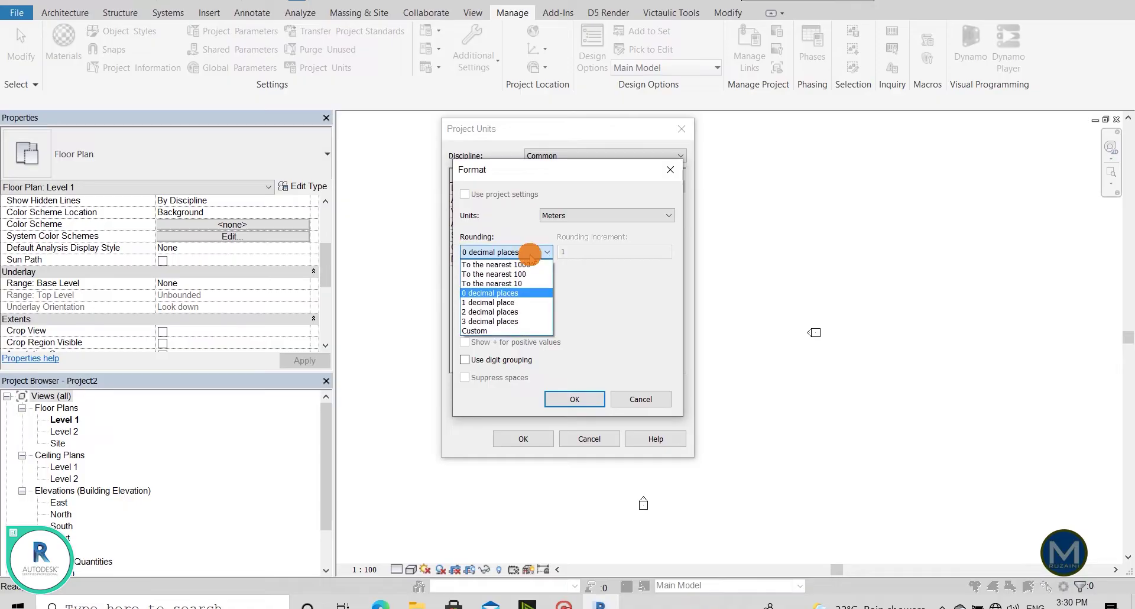
click(482, 260)
click(566, 396)
click(523, 439)
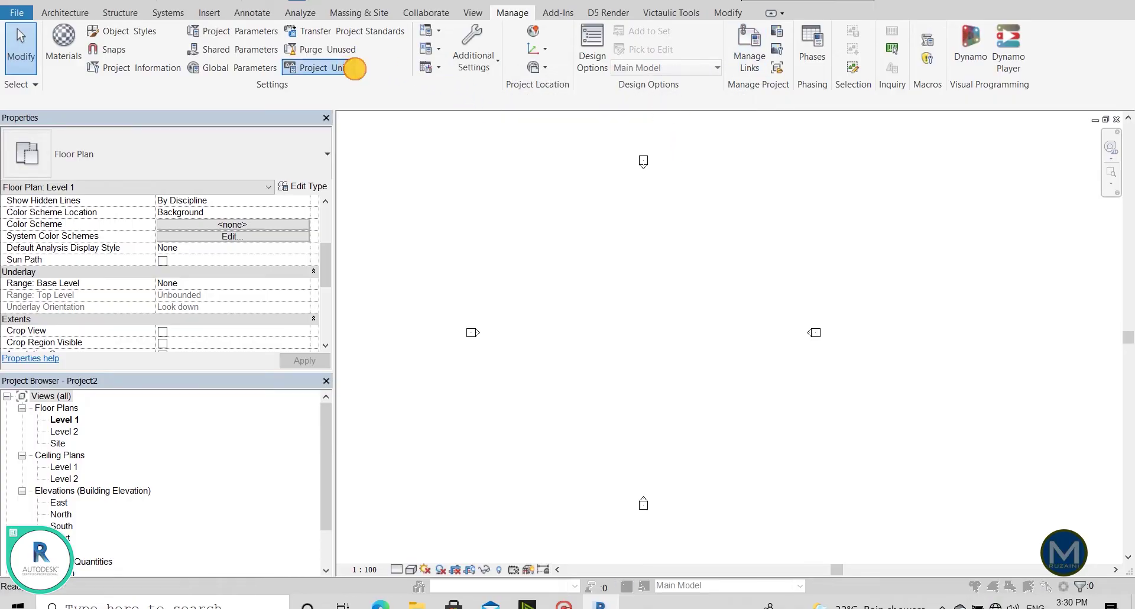
- Change the length rounding to 2 decimal places
click(352, 68)
click(590, 188)
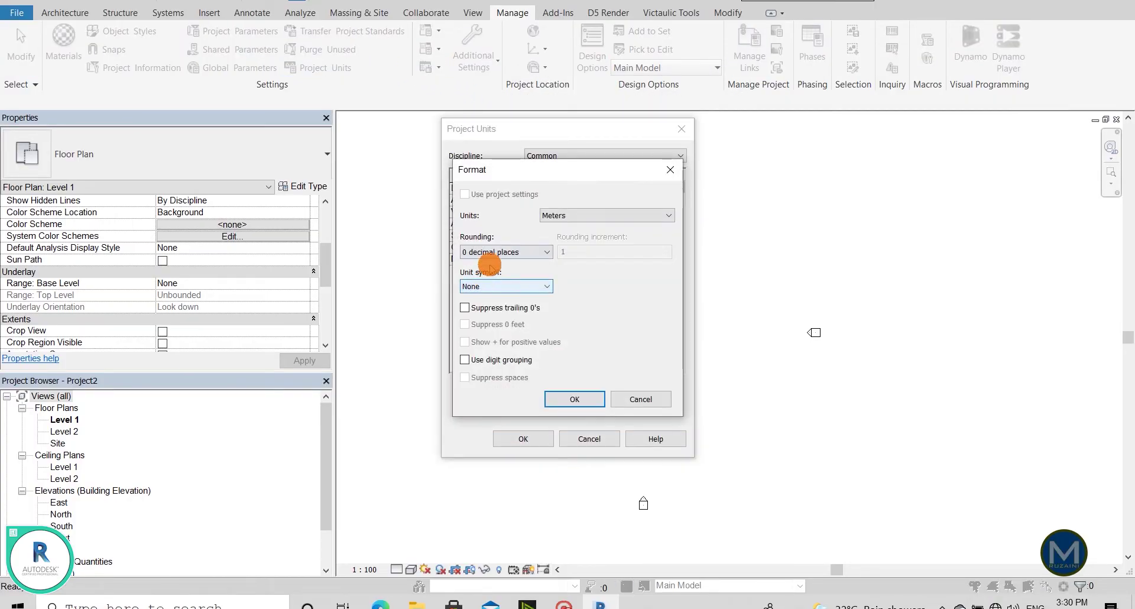
click(503, 252)
click(484, 302)
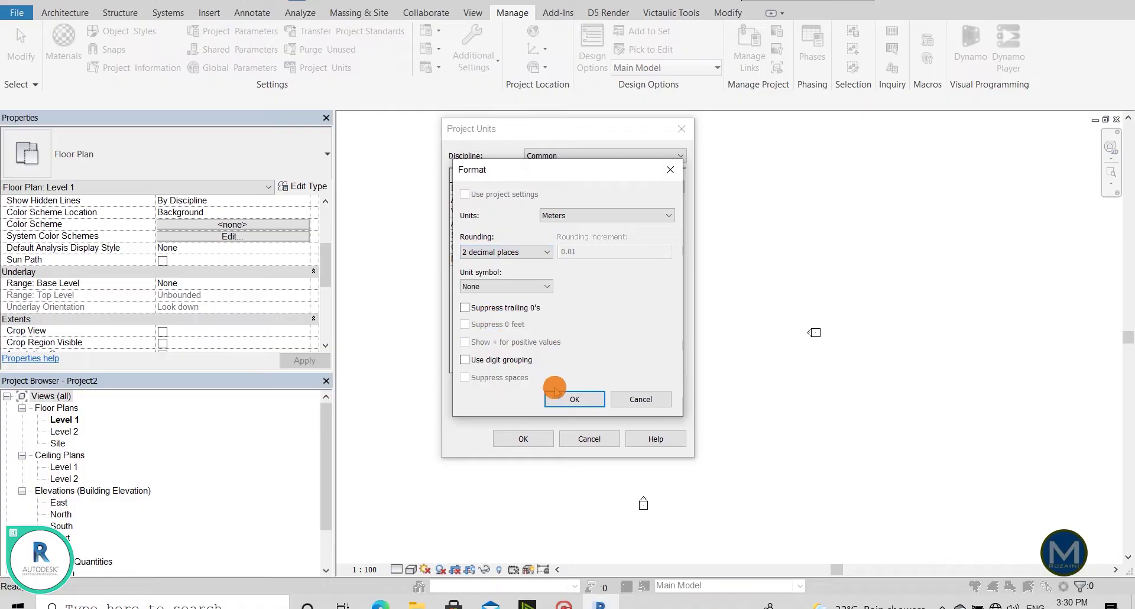
click(570, 399)
click(504, 438)
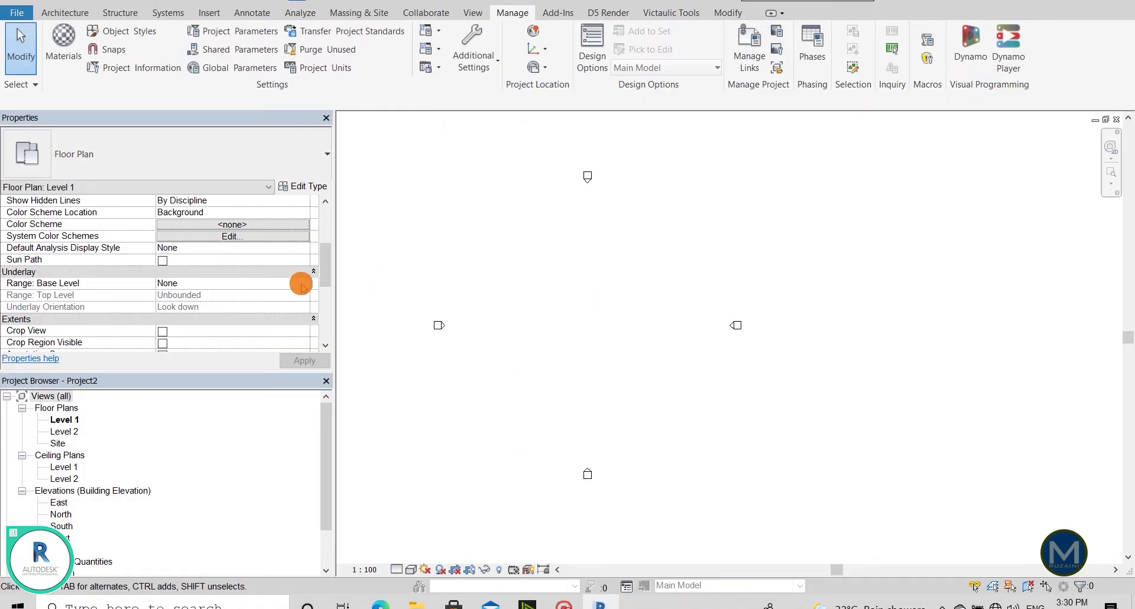
scroll(301, 283, up, 5)
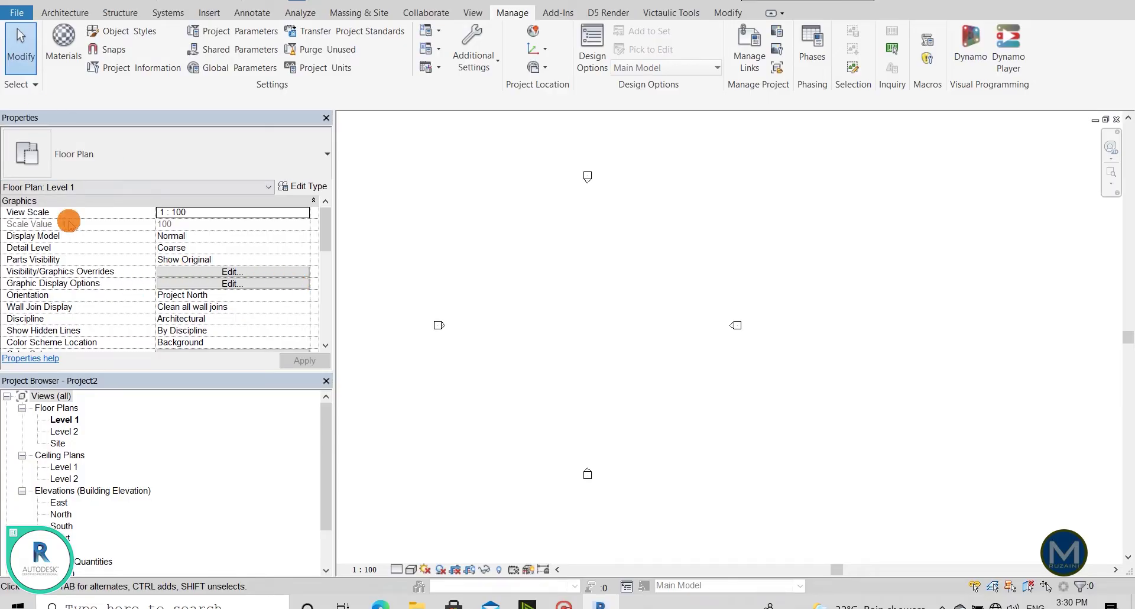
- Turn on Project Base Point and Survey Point under Site in Level 1's Visibility/Graphics overrides
click(216, 274)
click(216, 274)
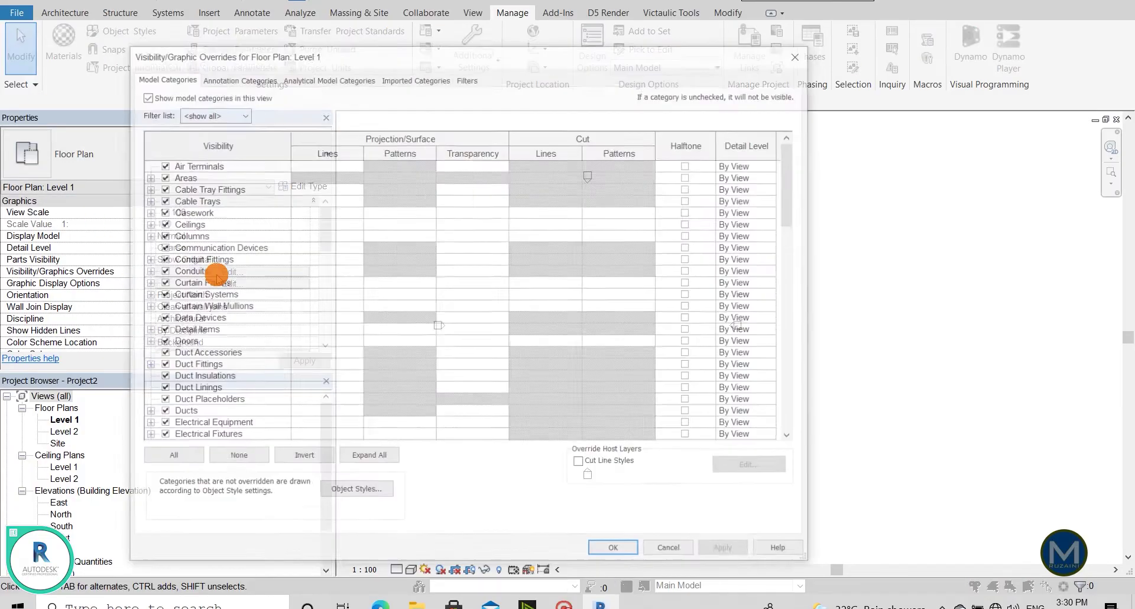
drag(443, 46, 458, 35)
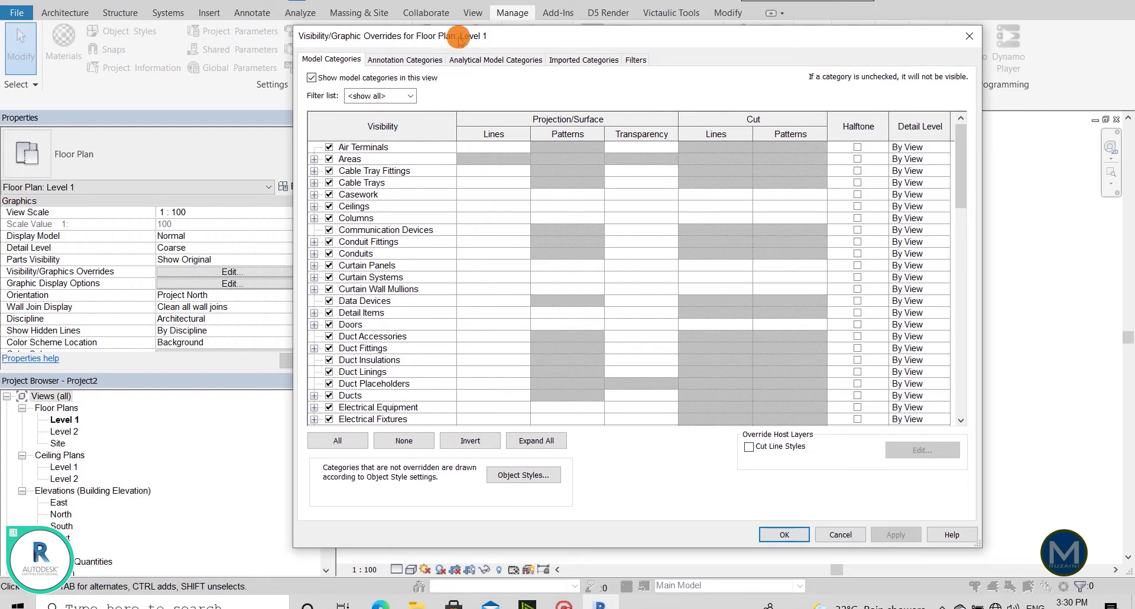
scroll(377, 225, down, 1)
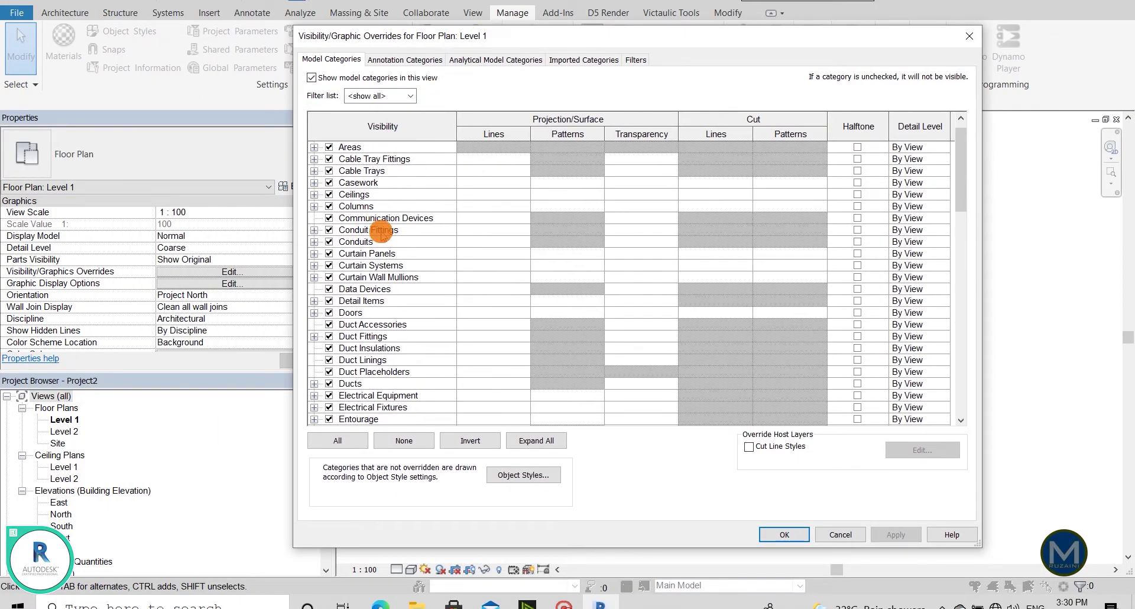
scroll(361, 272, down, 2)
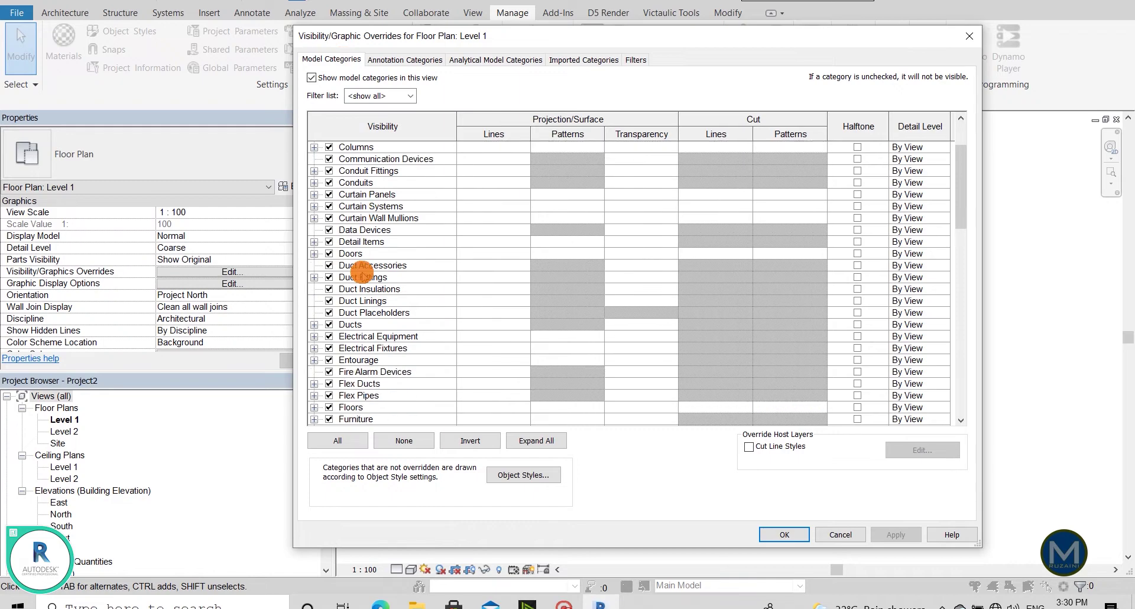
scroll(362, 272, down, 2)
scroll(362, 272, down, 3)
scroll(362, 272, down, 3)
scroll(362, 278, down, 2)
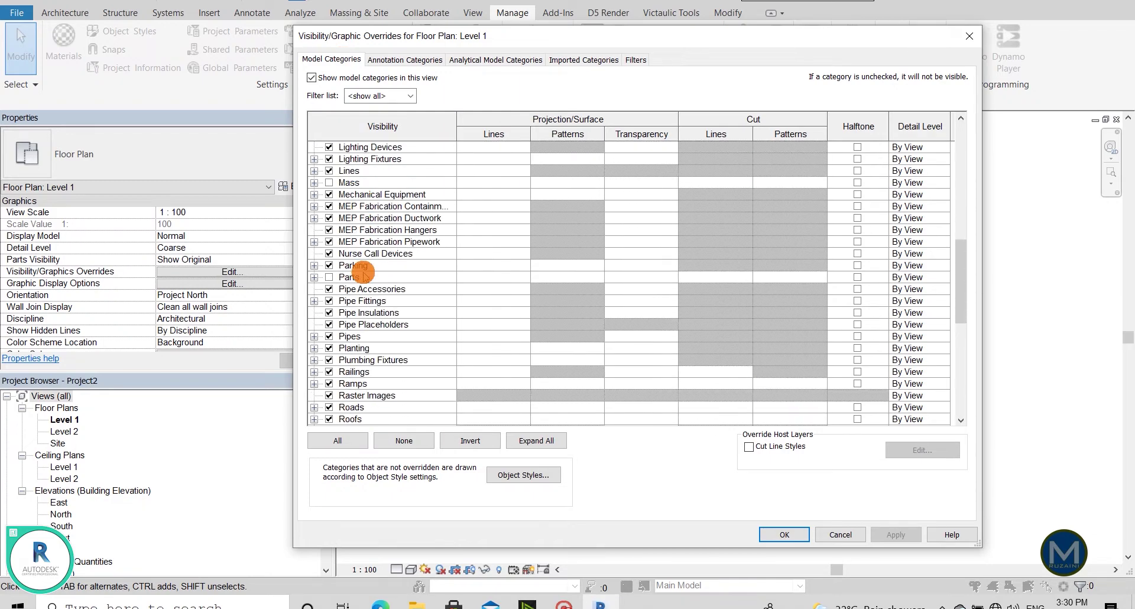
scroll(364, 290, down, 3)
scroll(340, 307, down, 3)
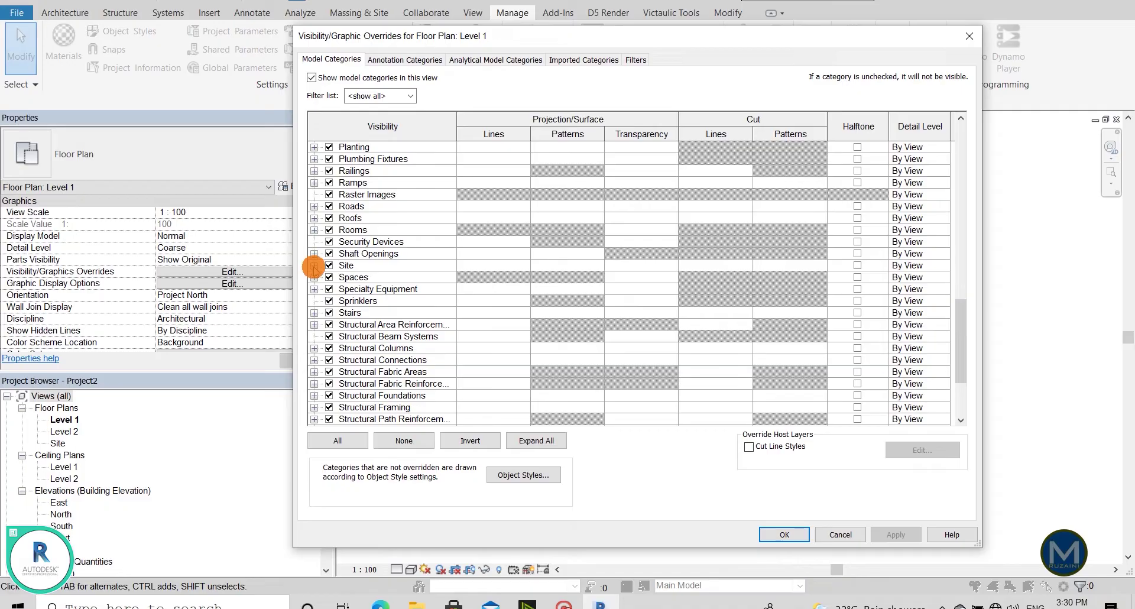
click(314, 265)
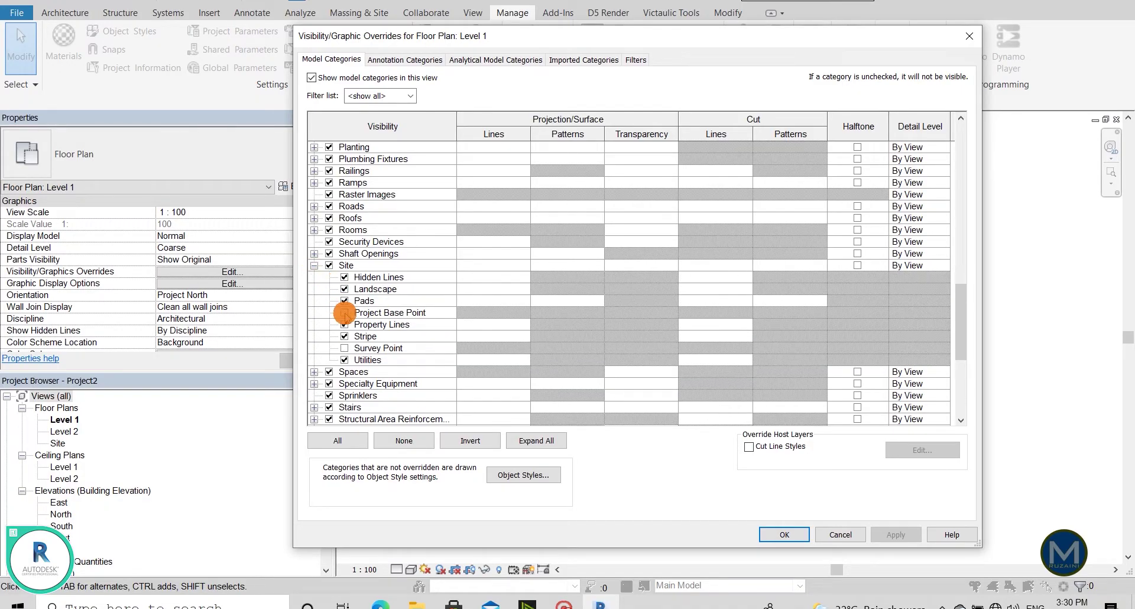
click(344, 312)
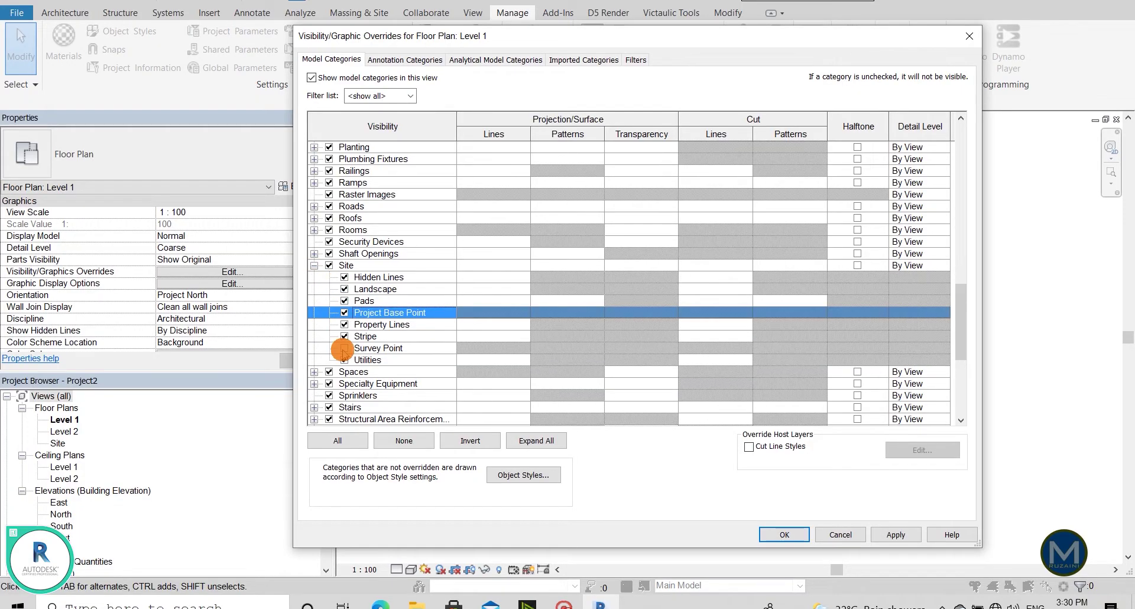
click(344, 348)
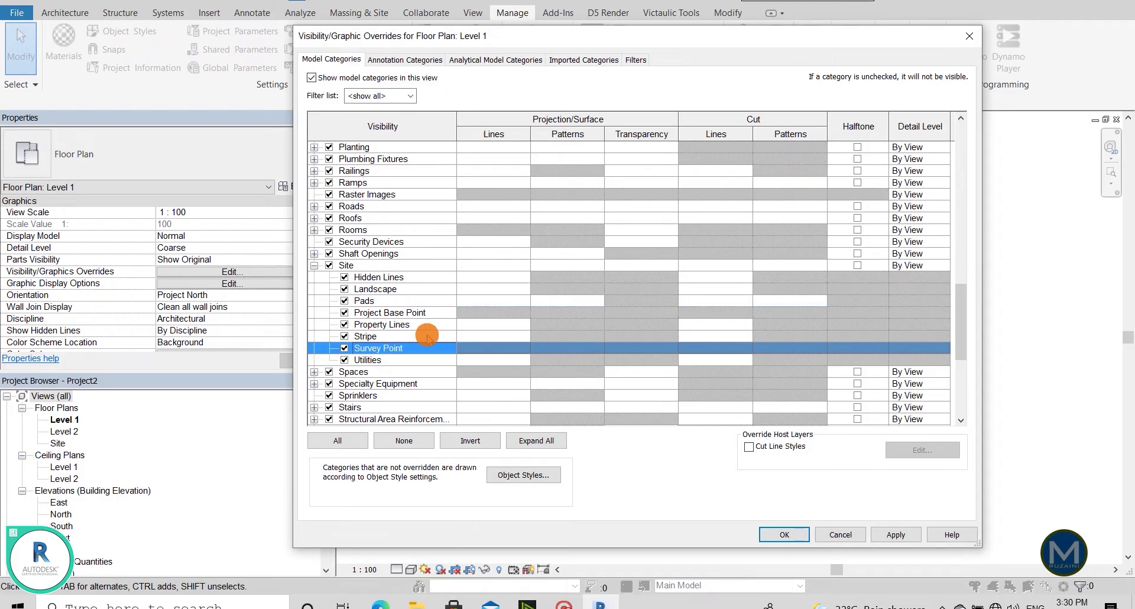
click(779, 535)
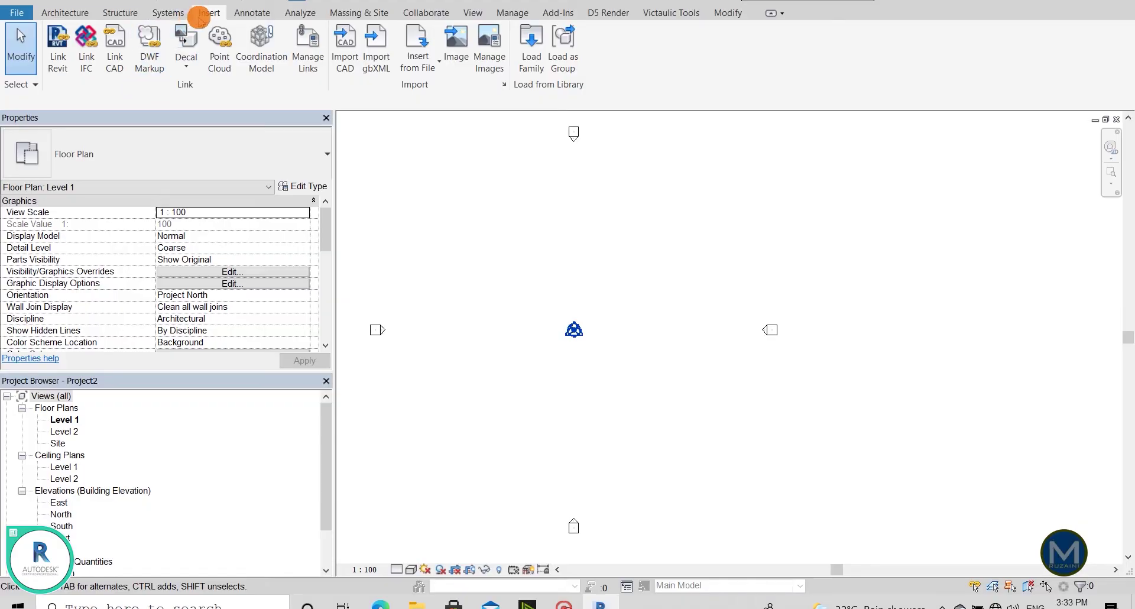
- Link LL1M_FIRE_LC_CONTROL POINT-05082021.dwg with Black and White colours and Auto-Detect import units
click(124, 59)
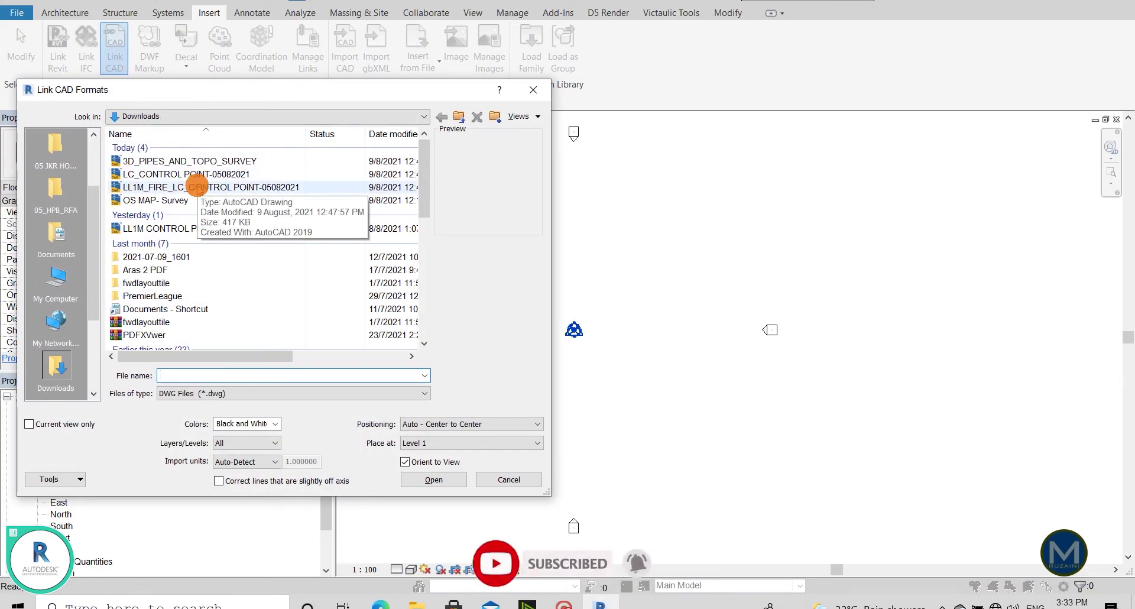
click(197, 187)
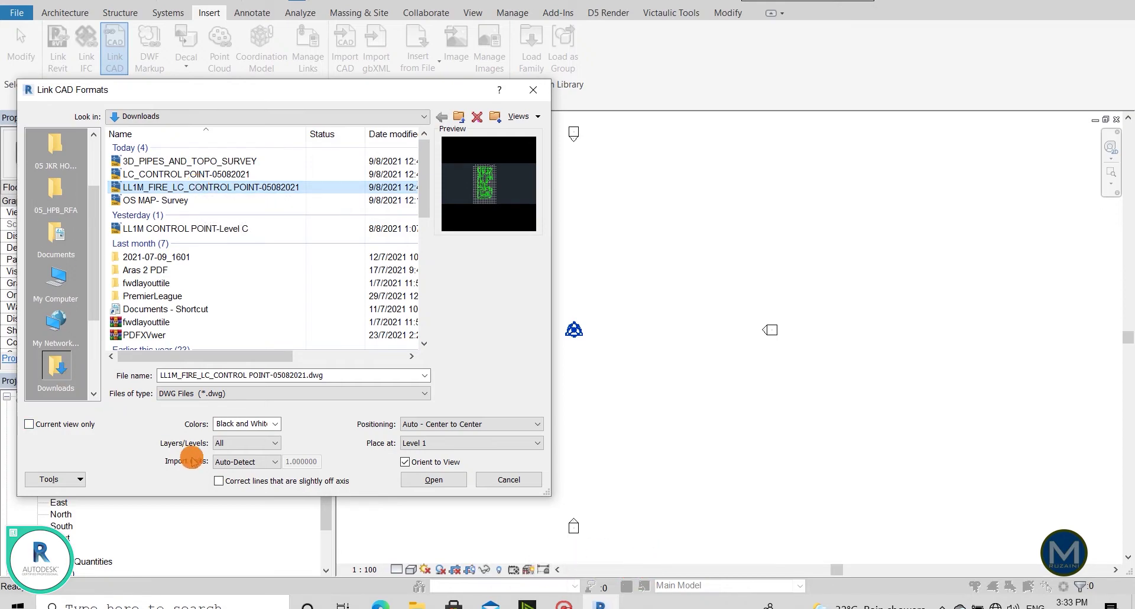
click(277, 423)
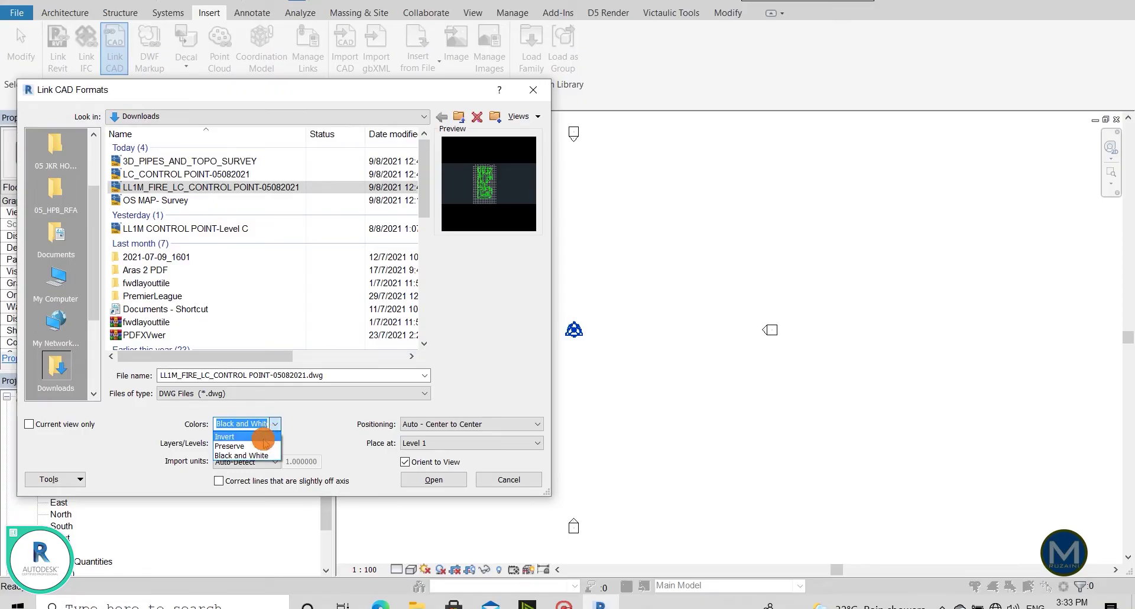
click(249, 455)
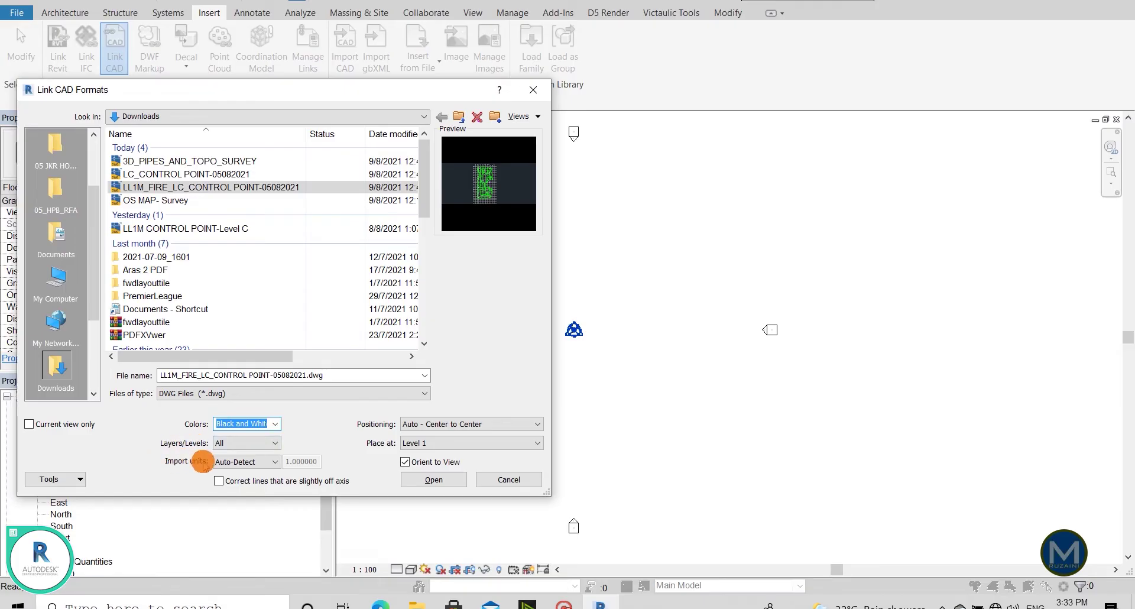
click(227, 461)
click(229, 460)
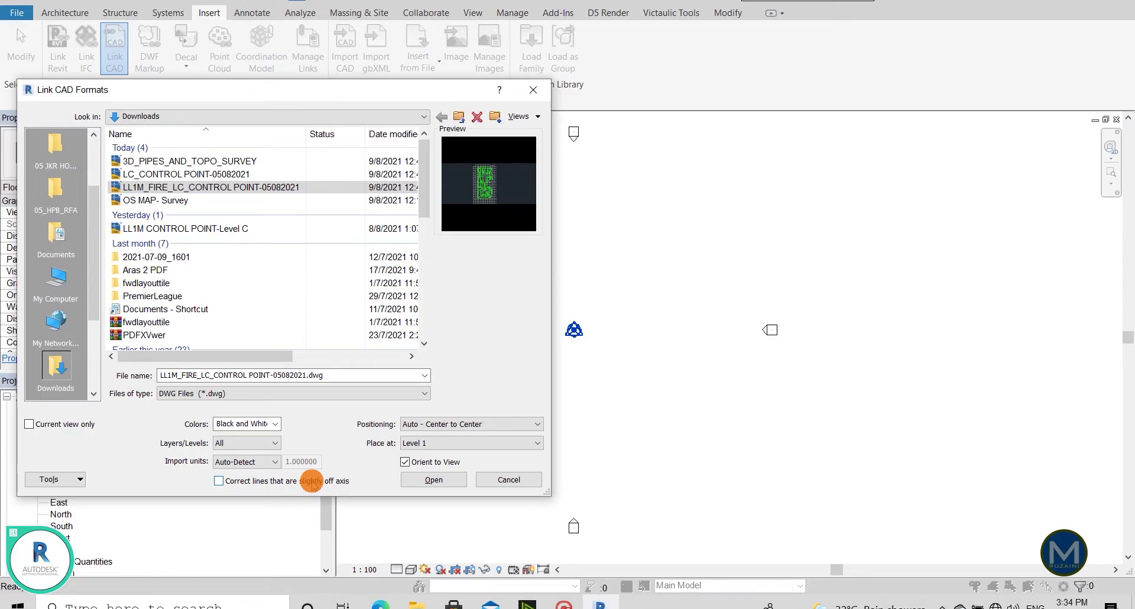
click(265, 465)
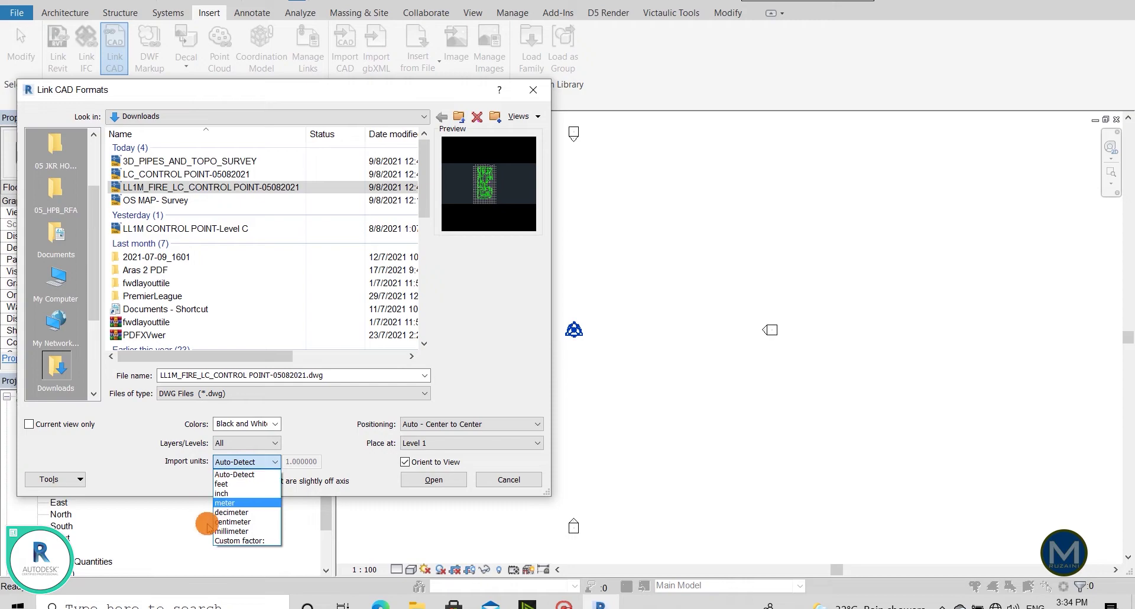
click(176, 462)
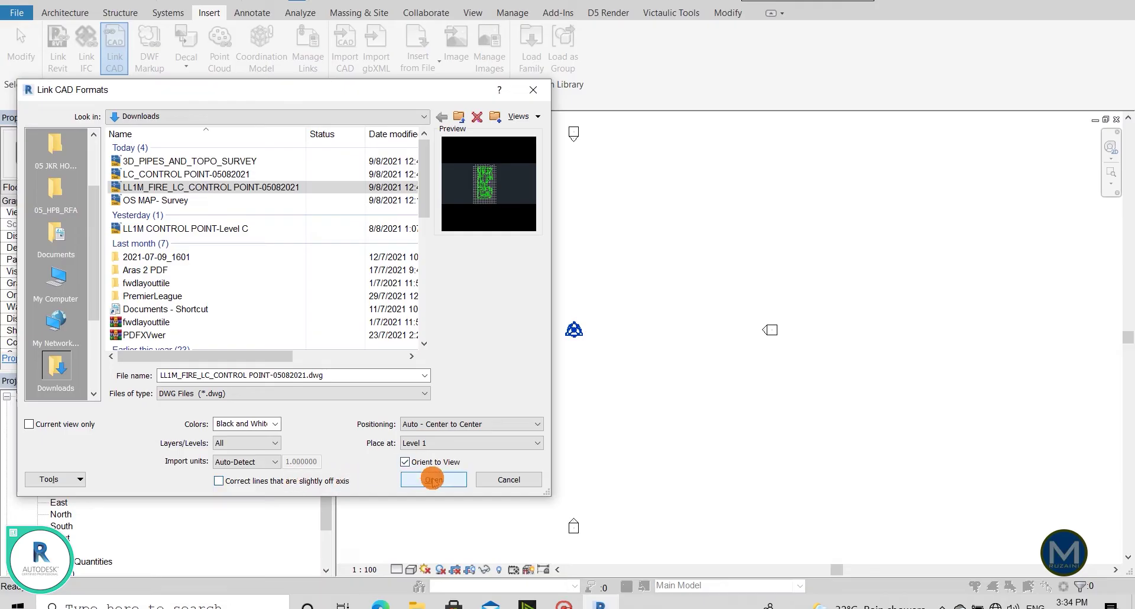
click(432, 479)
- Select the linked fire control point CAD grid in the Level 1 plan
scroll(653, 289, down, 2)
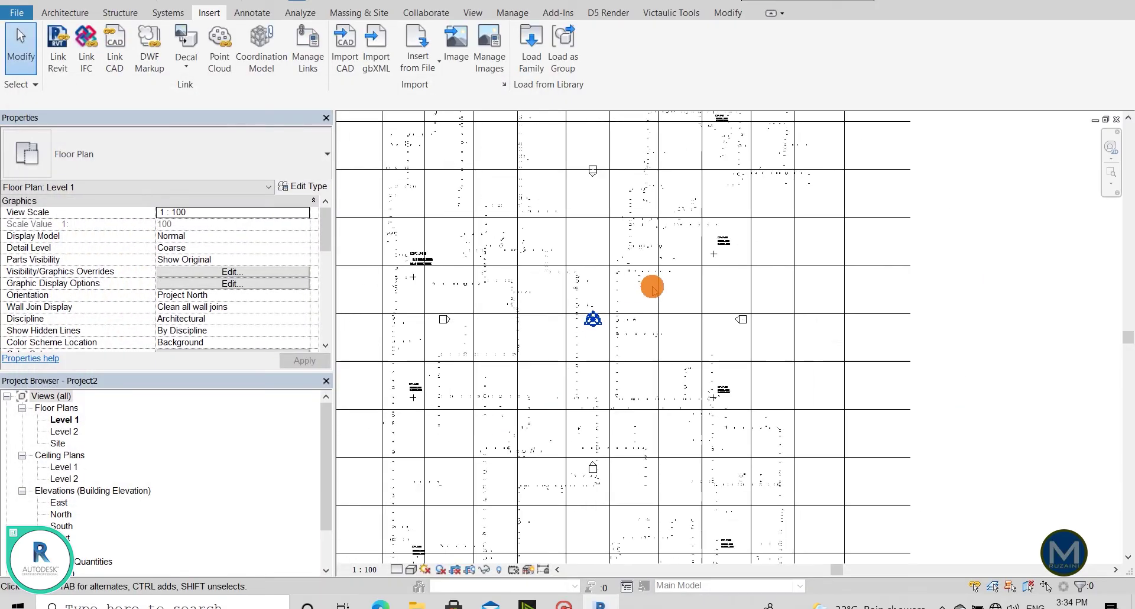
scroll(499, 271, down, 2)
scroll(443, 251, up, 3)
scroll(479, 225, down, 1)
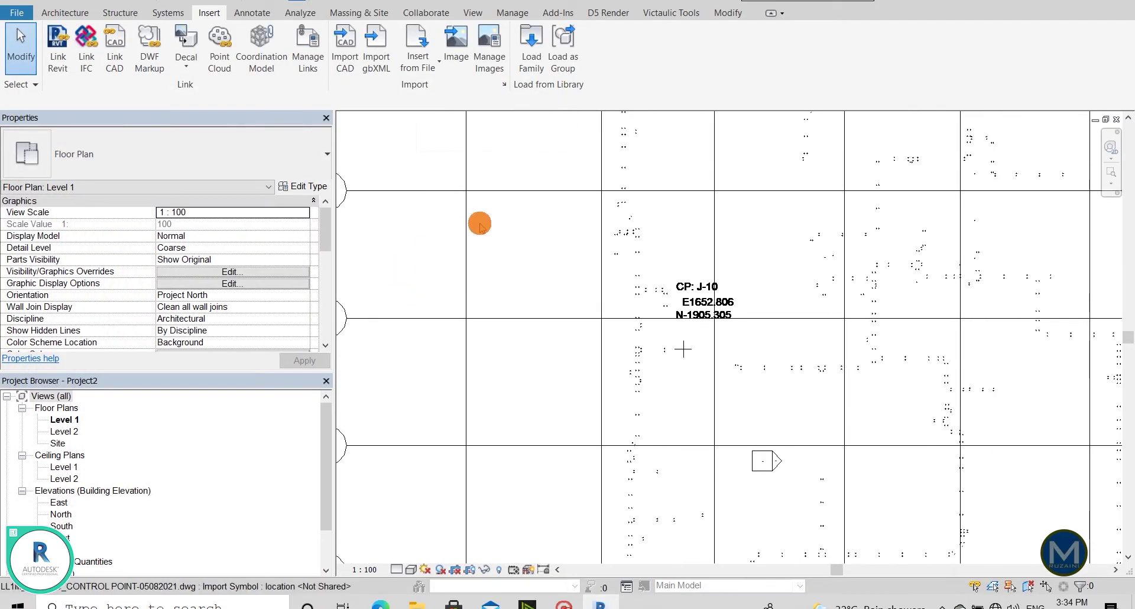
scroll(479, 226, down, 3)
scroll(528, 331, down, 1)
scroll(532, 124, up, 1)
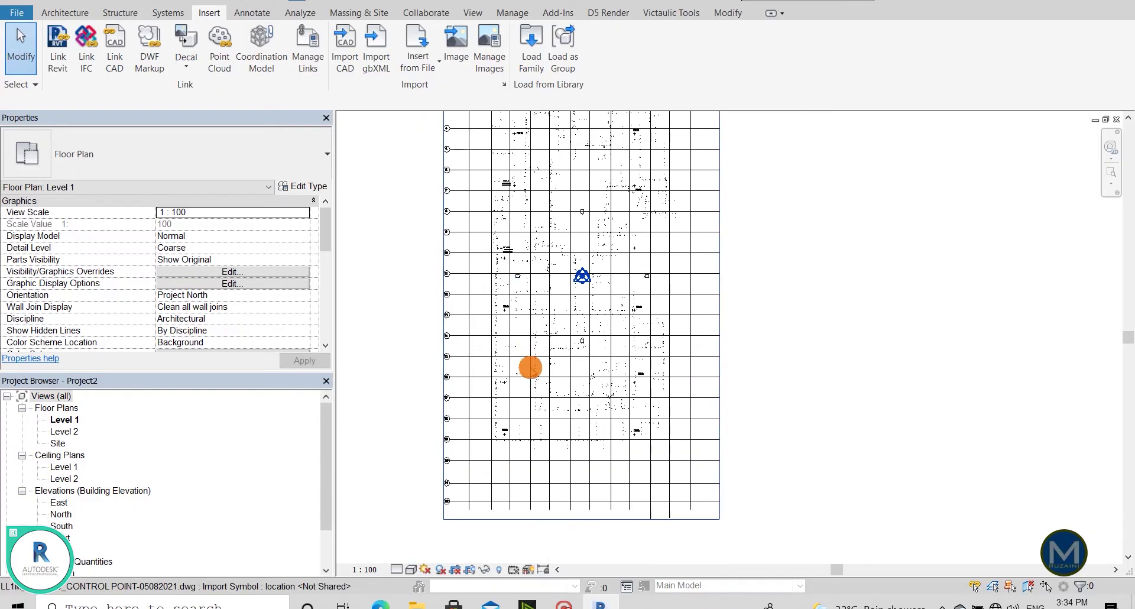
scroll(532, 368, down, 2)
scroll(547, 212, up, 1)
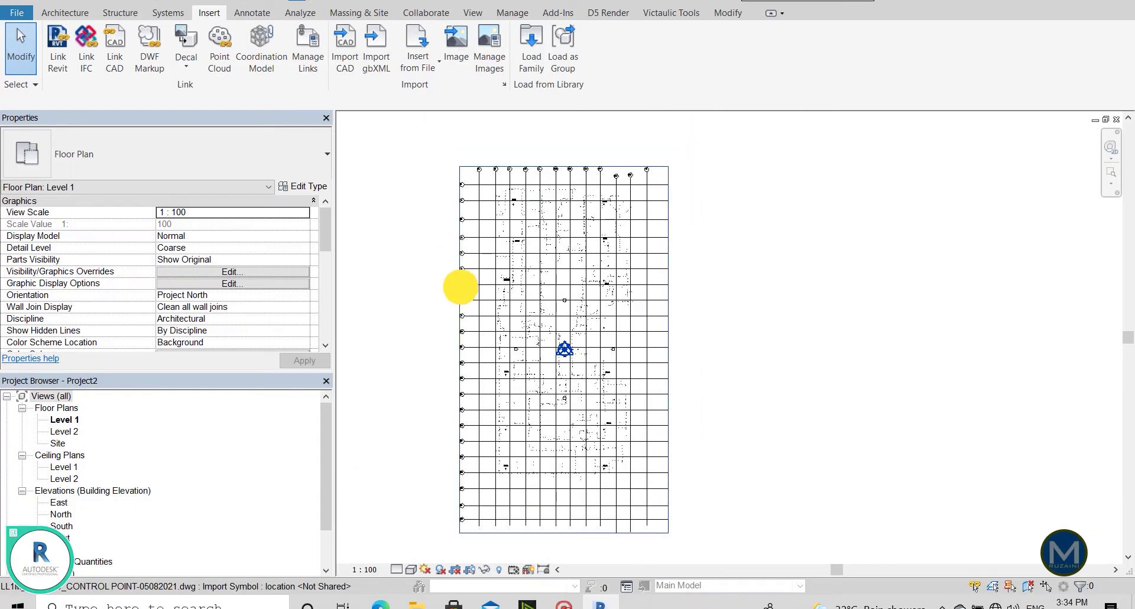
click(461, 287)
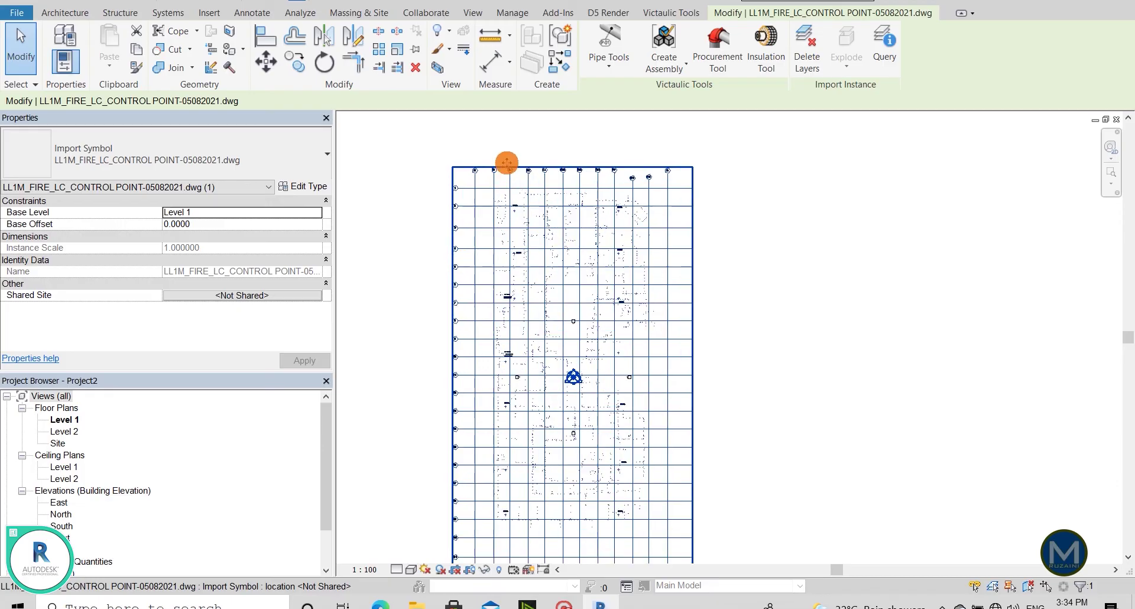
- Move the linked grid so its CP J-2 crosshair centre lands on the survey point
scroll(506, 160, up, 5)
scroll(525, 256, up, 2)
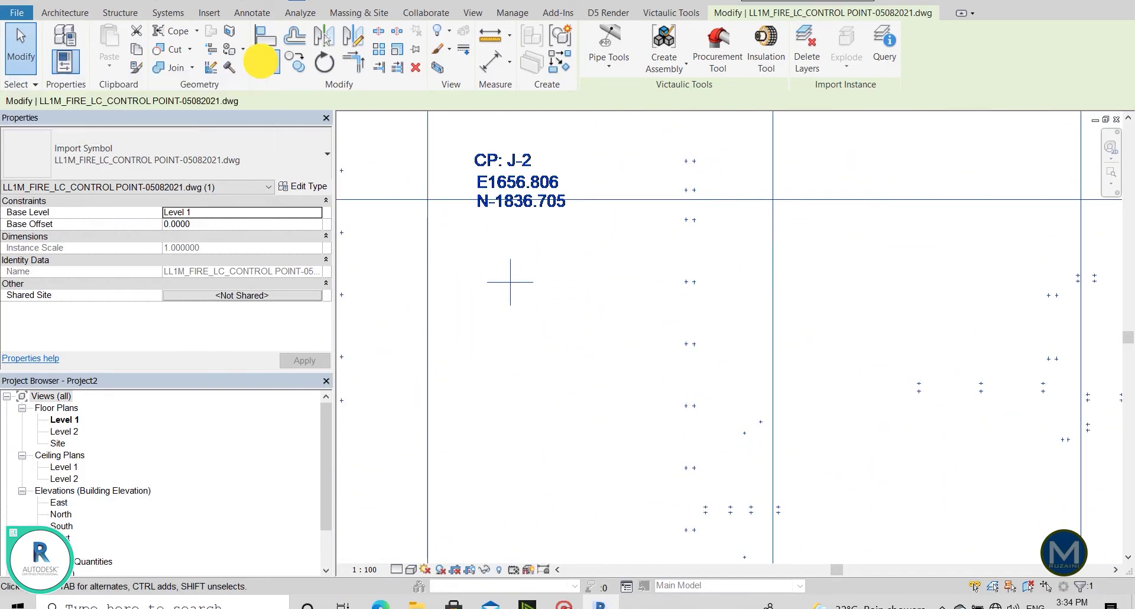
click(262, 57)
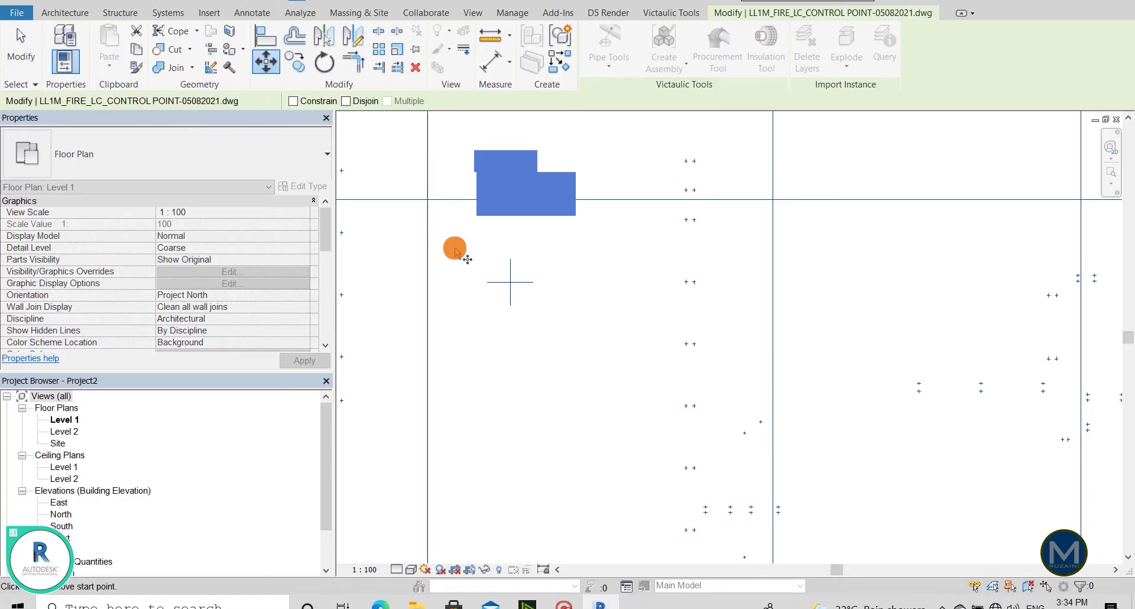
click(515, 286)
scroll(452, 184, down, 6)
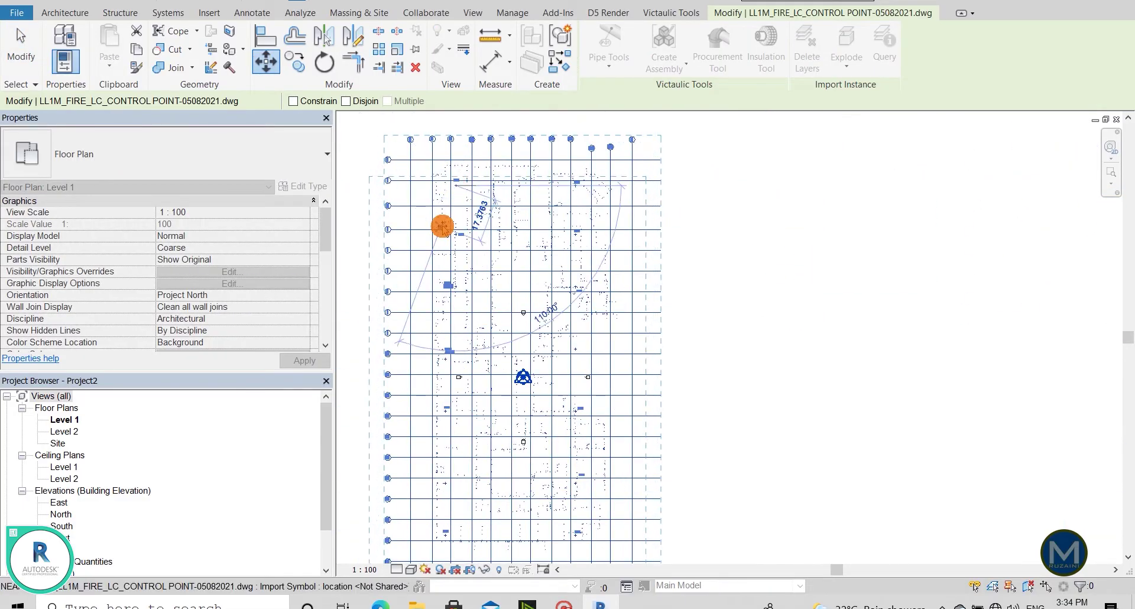
scroll(537, 424, up, 3)
scroll(473, 366, up, 4)
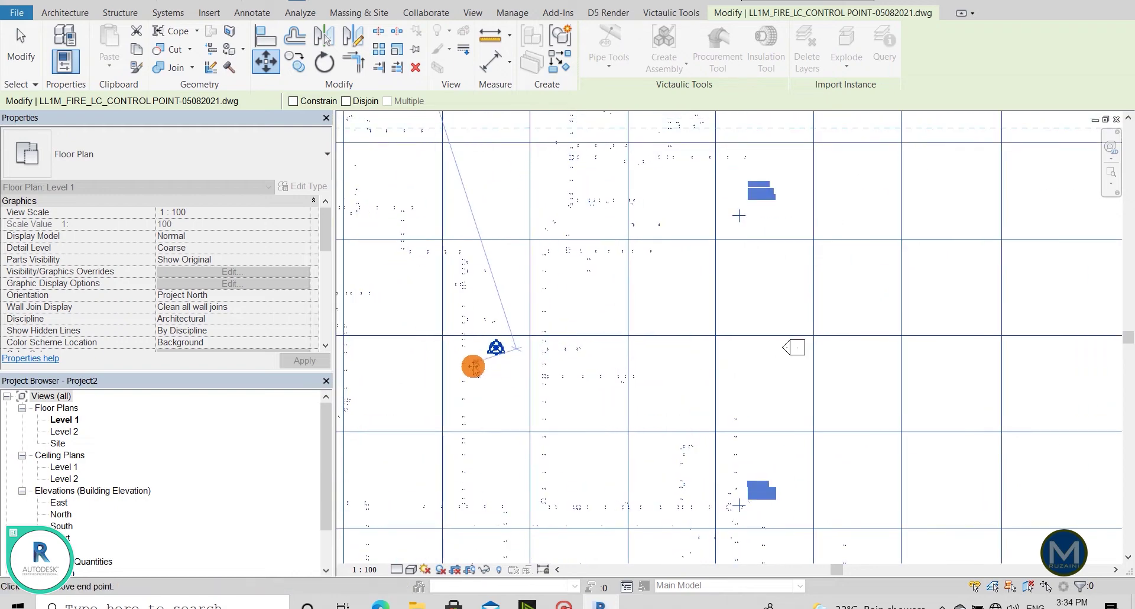
scroll(473, 367, up, 4)
click(526, 326)
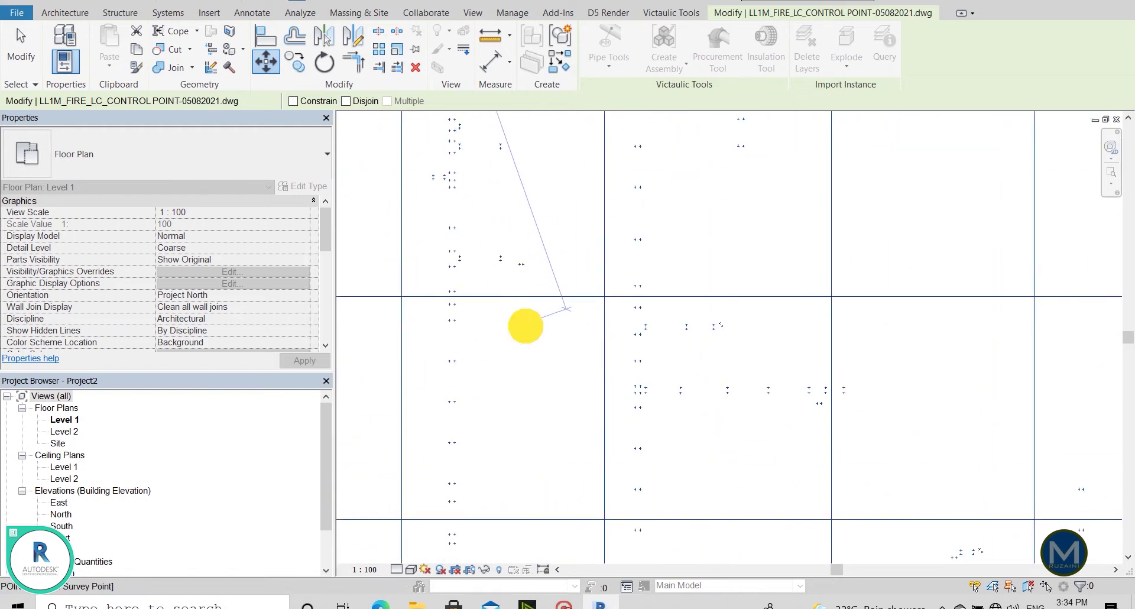
- Clear the selection of the linked drawing after checking its placement
scroll(503, 295, down, 3)
scroll(497, 290, down, 3)
scroll(495, 288, down, 3)
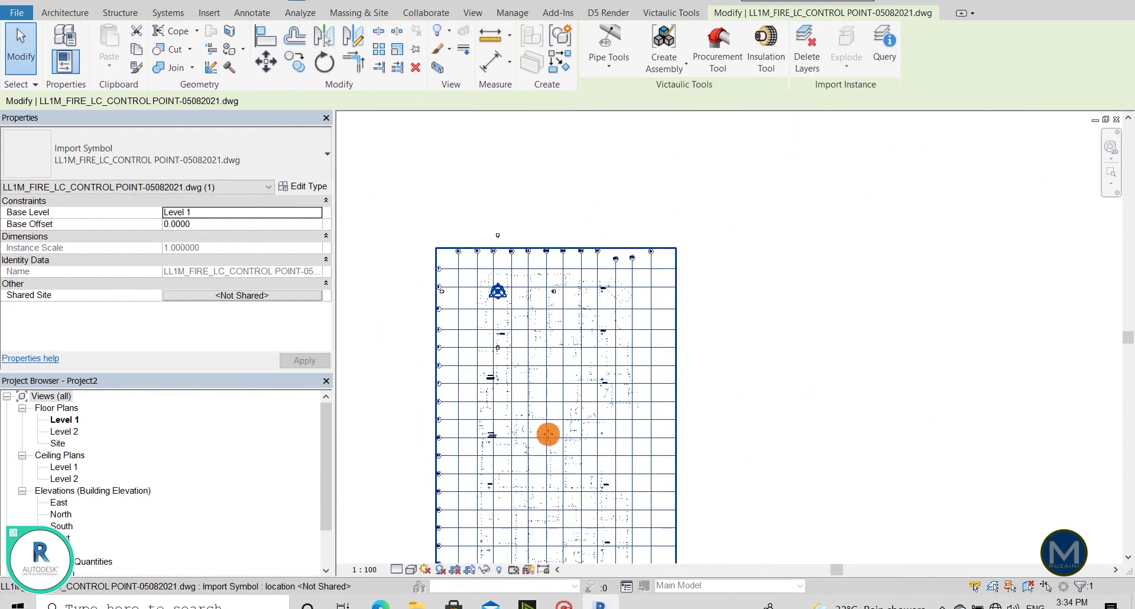
scroll(545, 428, up, 3)
scroll(544, 426, down, 2)
scroll(544, 425, up, 1)
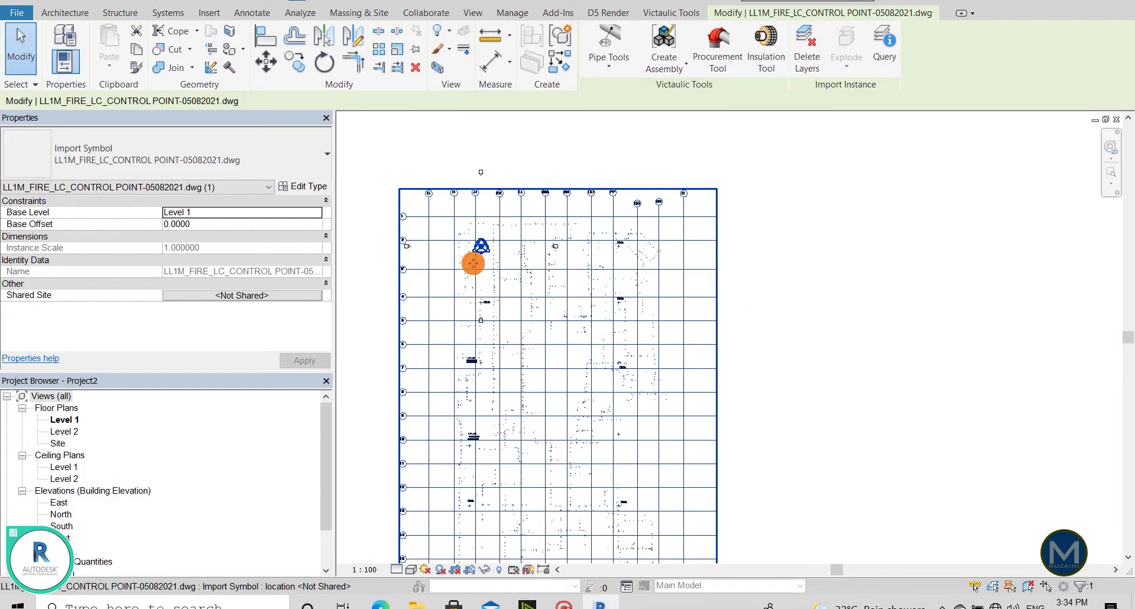
click(430, 154)
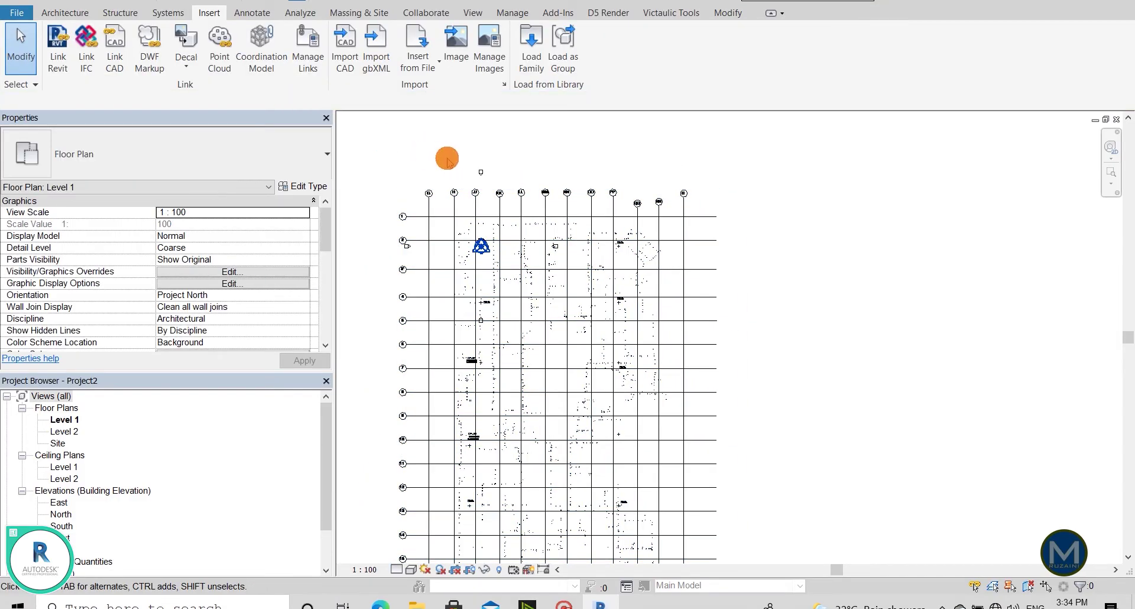
click(469, 191)
scroll(464, 201, up, 2)
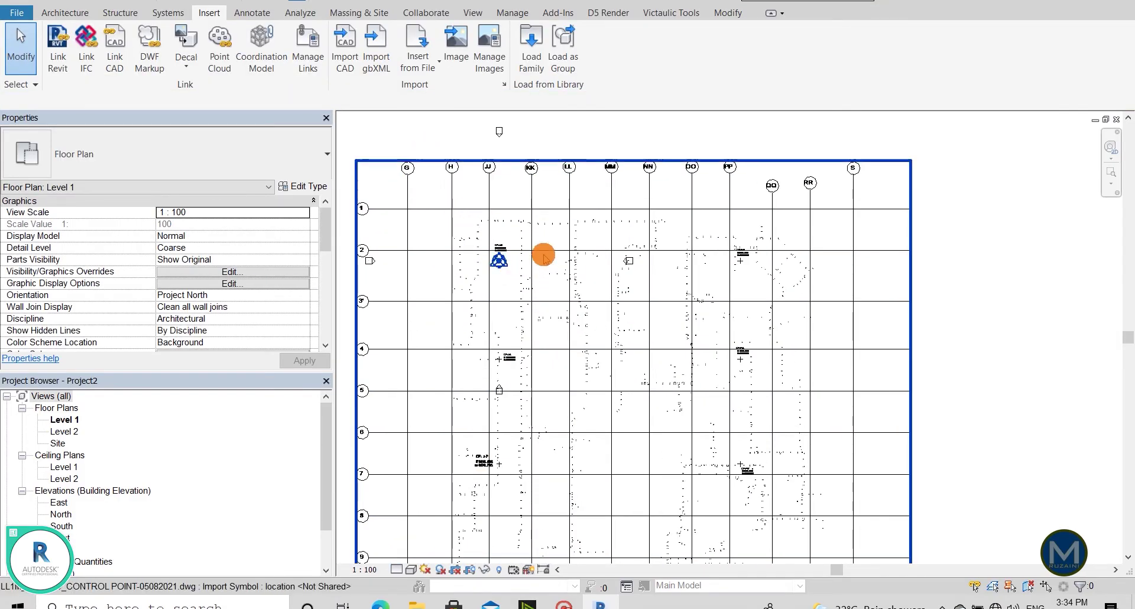
click(532, 188)
click(437, 13)
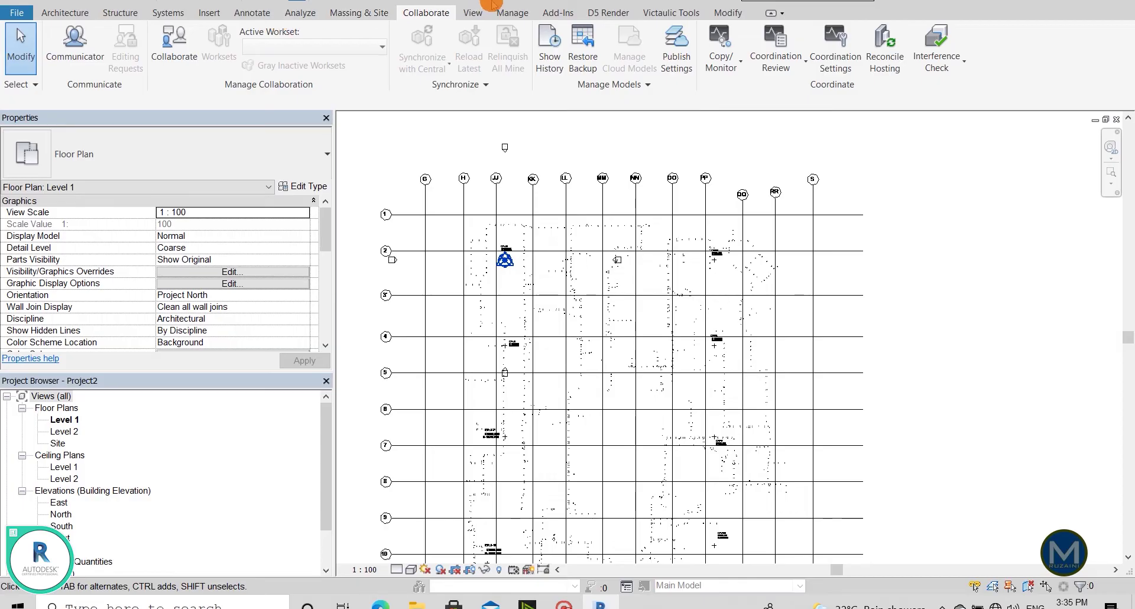
- Acquire shared coordinates from the linked fire control point DWG, with the survey point at CP J-2
click(512, 12)
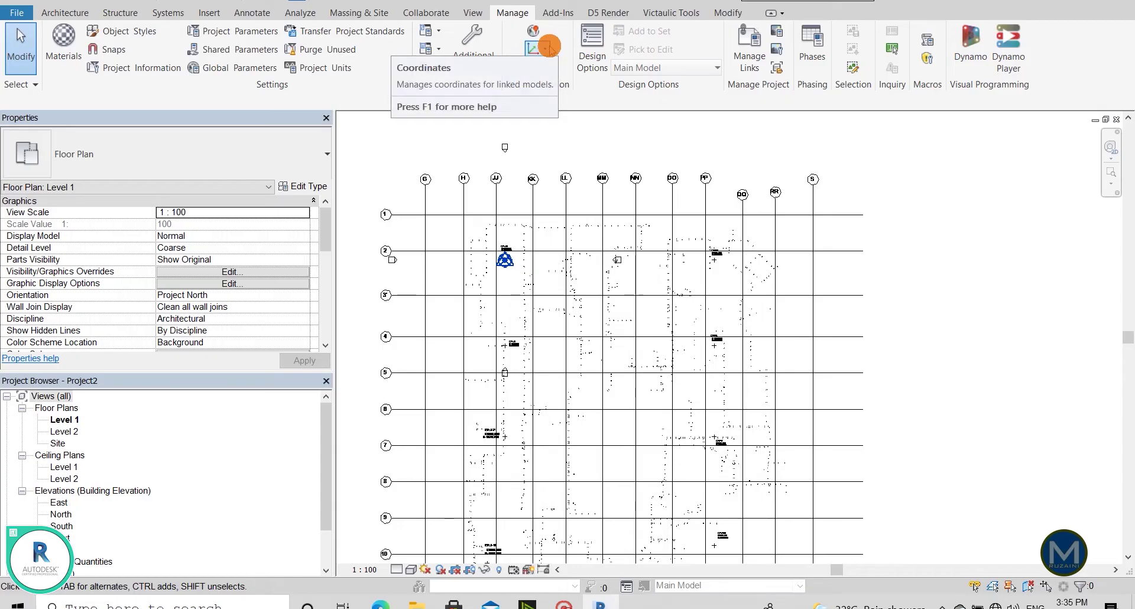
click(549, 48)
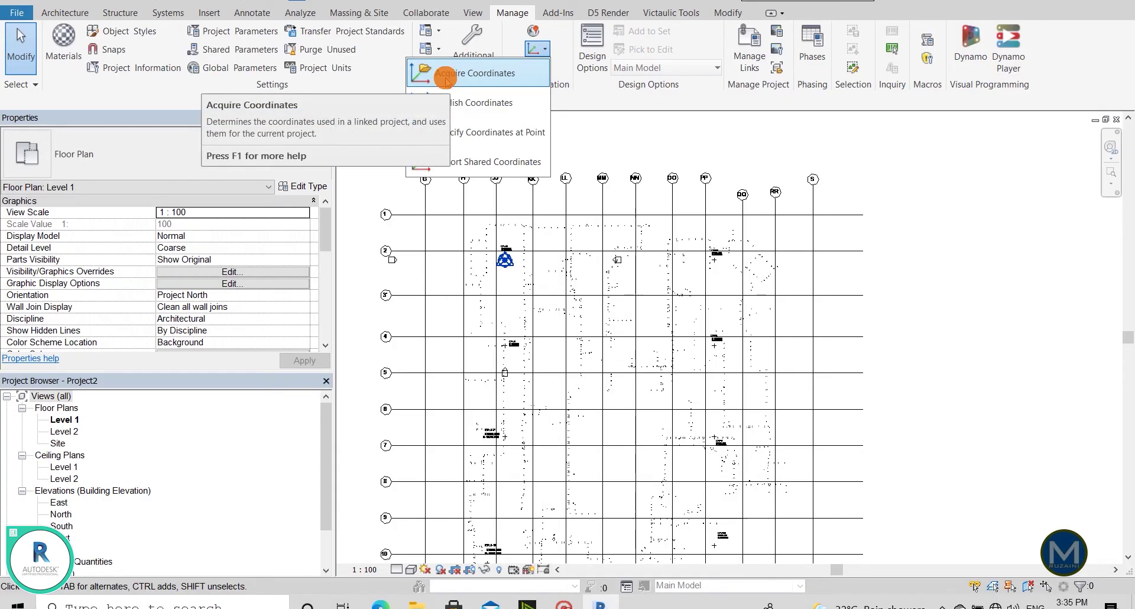
click(444, 76)
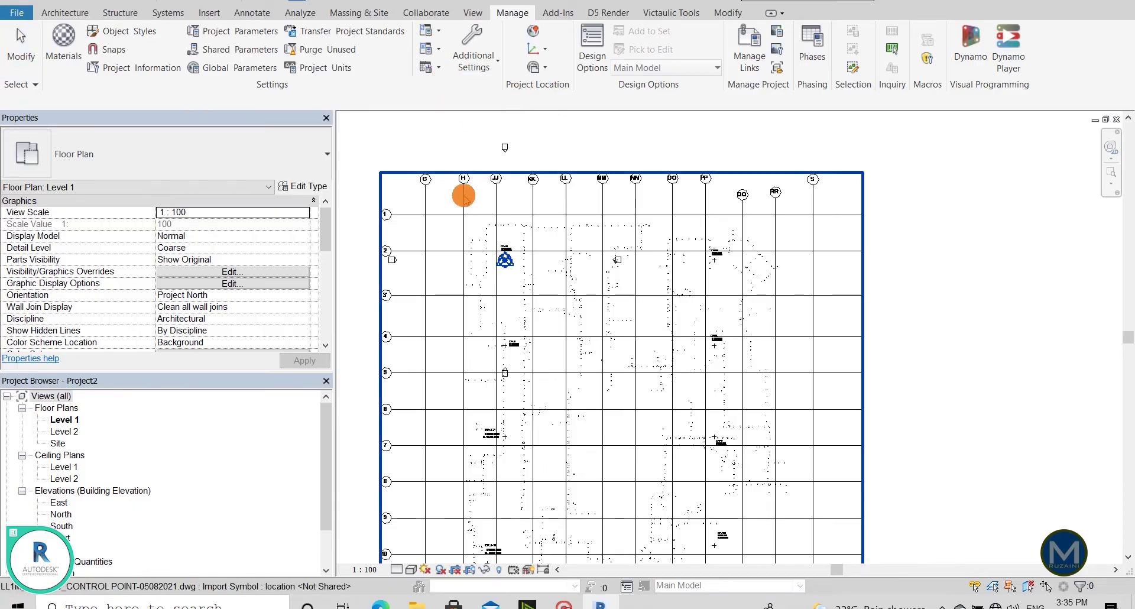
scroll(464, 141, down, 2)
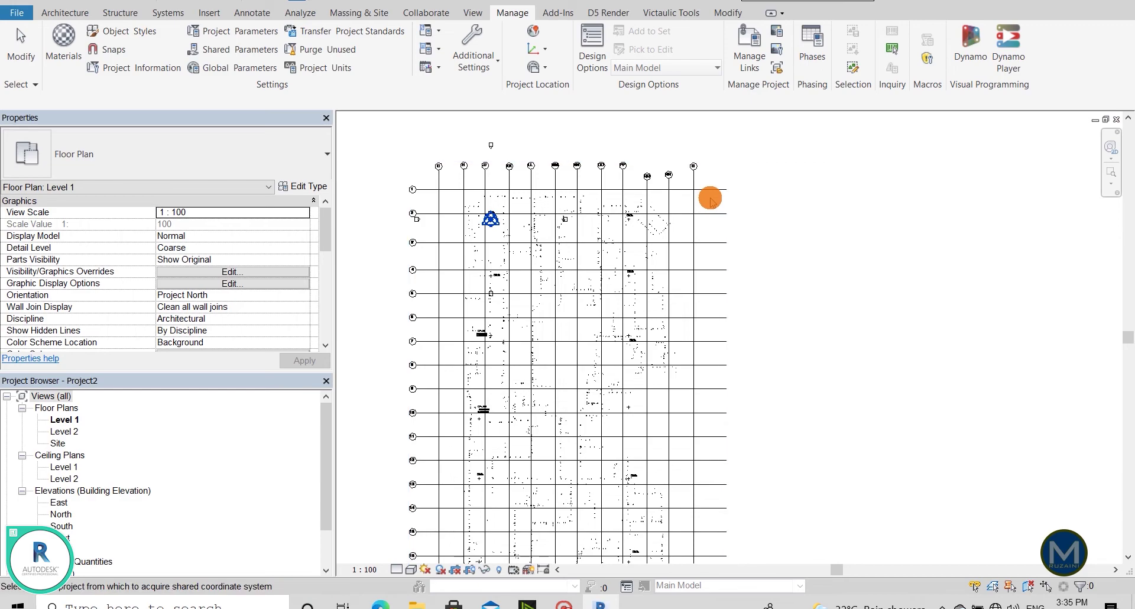
click(724, 195)
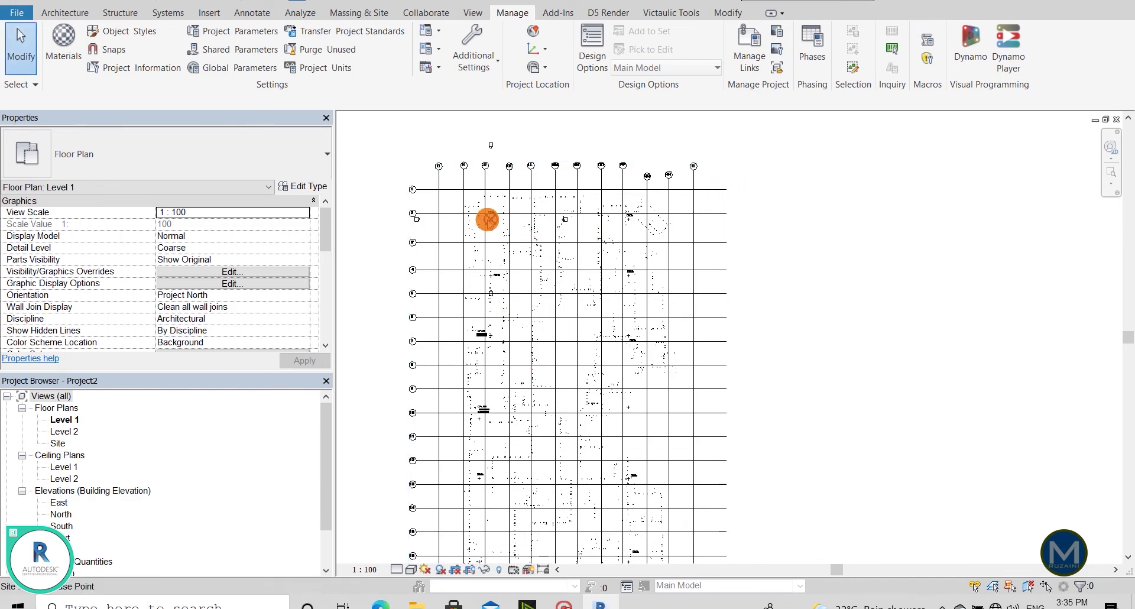
scroll(481, 215, up, 5)
scroll(500, 229, up, 1)
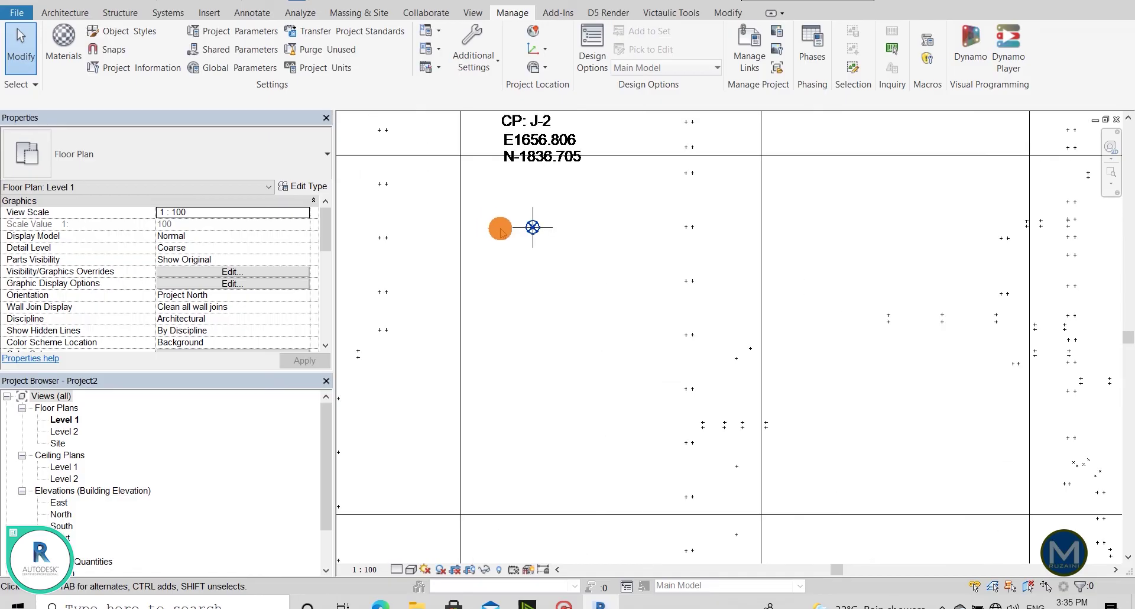
click(533, 227)
scroll(619, 201, up, 2)
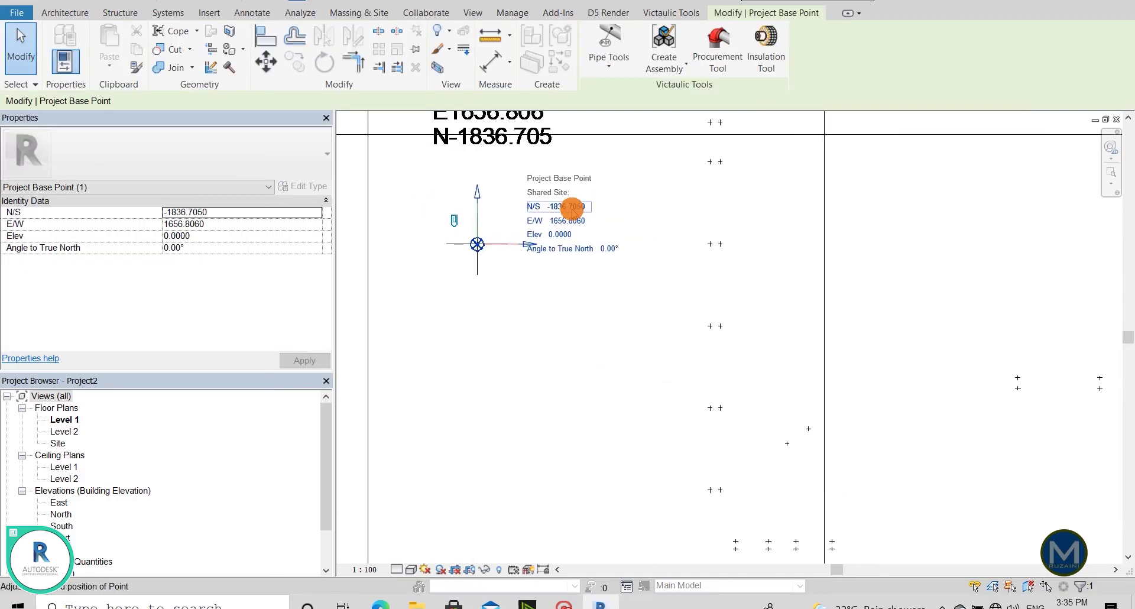
middle_drag(570, 217, 560, 284)
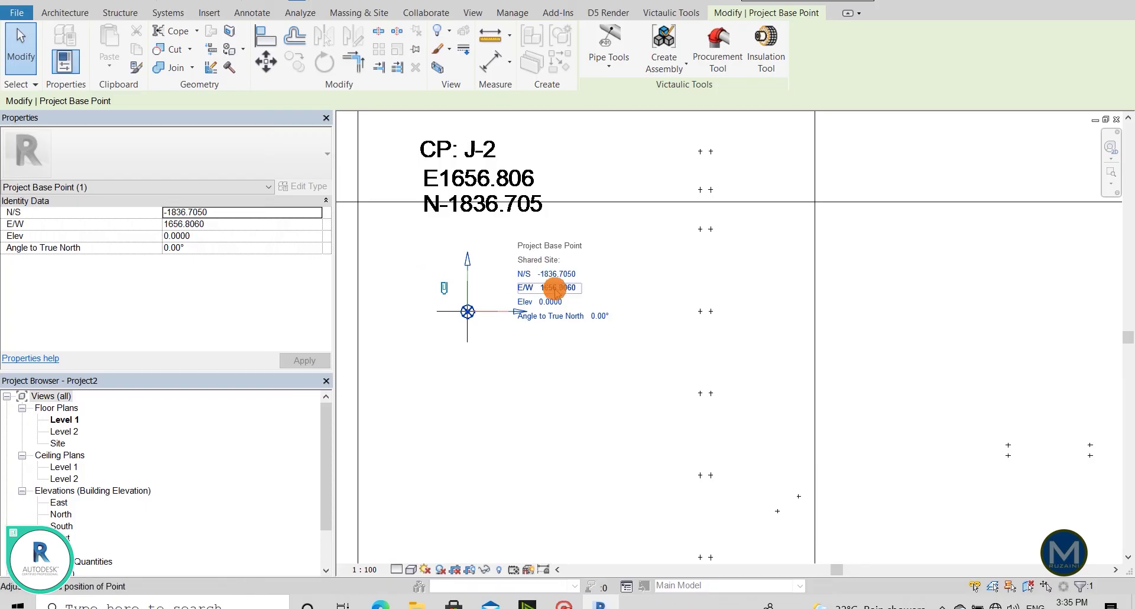
click(552, 287)
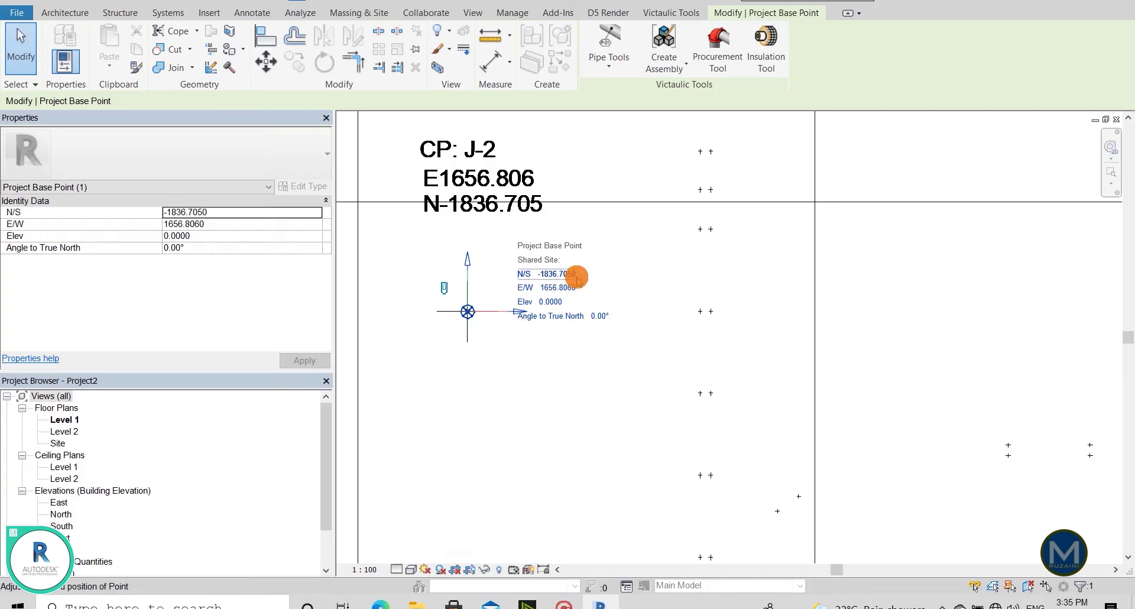
click(556, 278)
click(561, 196)
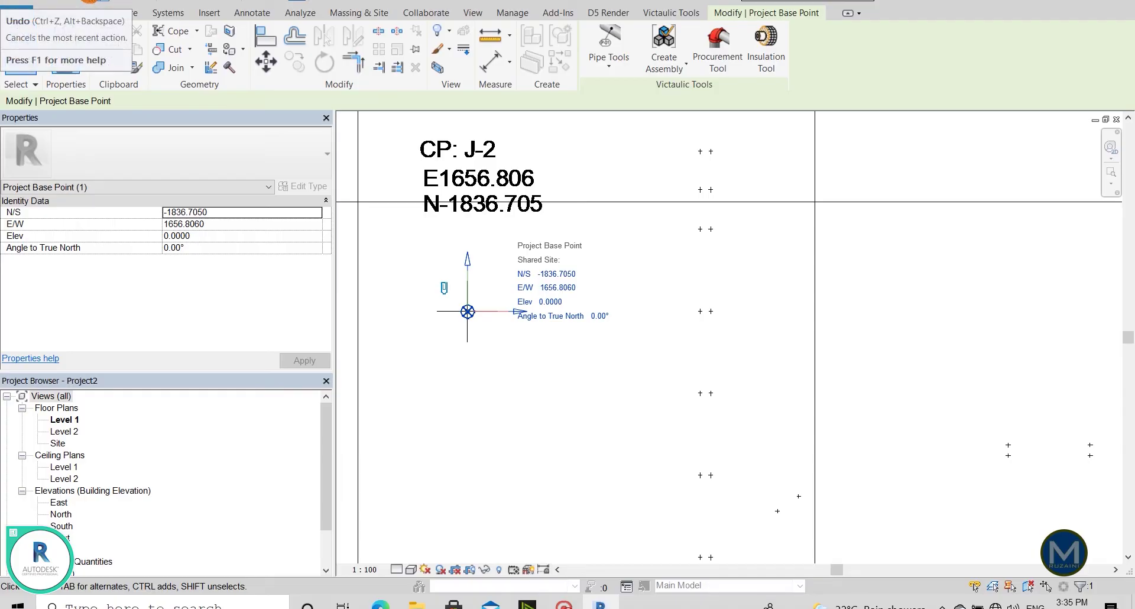
click(89, 3)
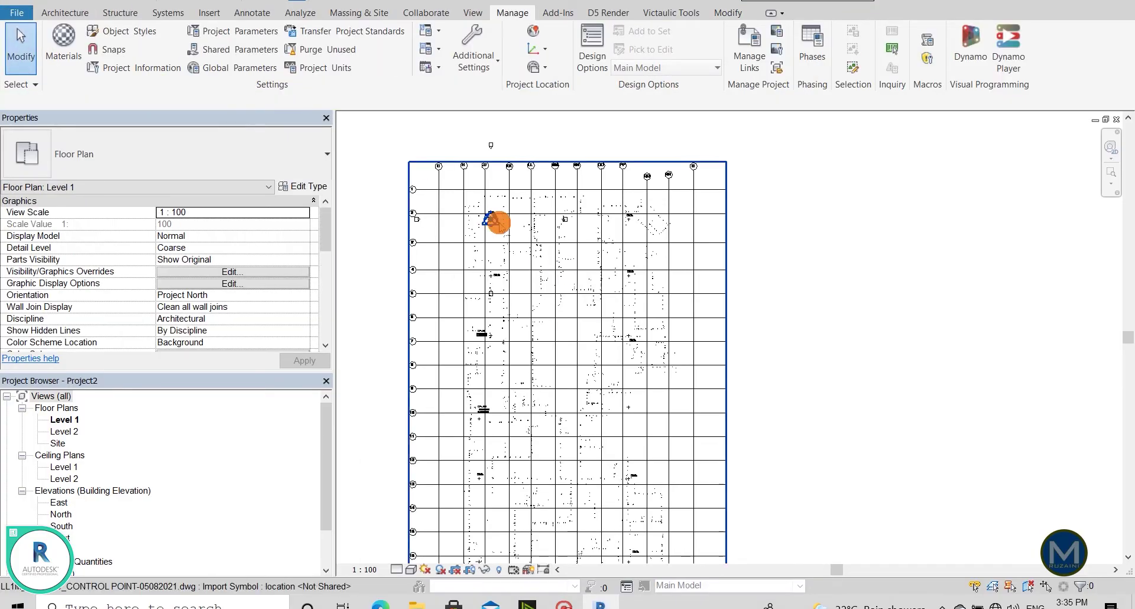
scroll(497, 220, up, 5)
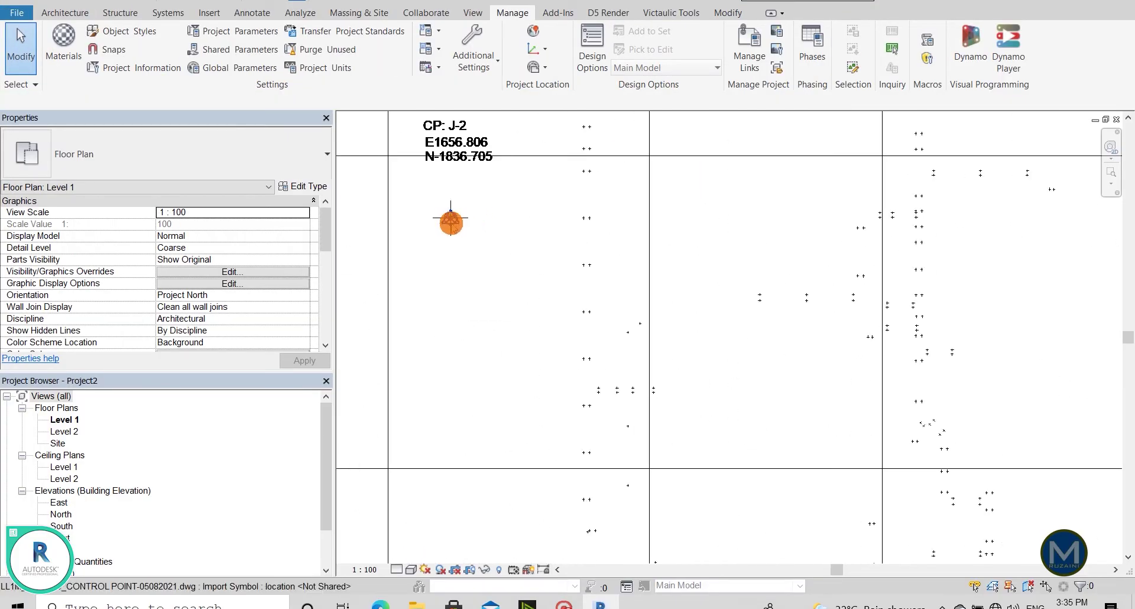
click(450, 220)
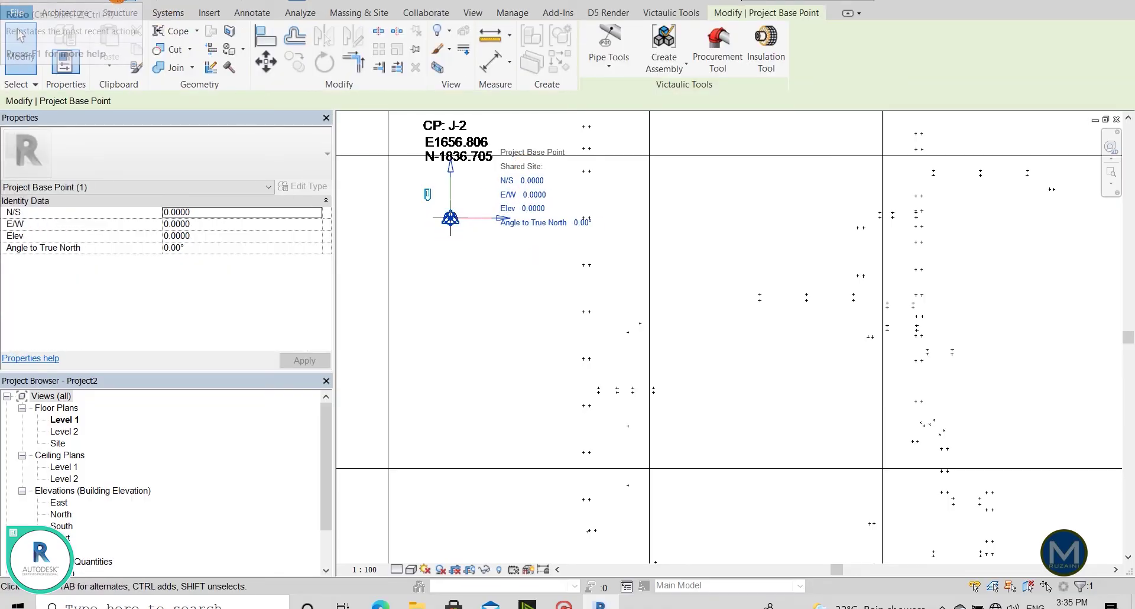
key(Escape)
scroll(470, 230, down, 8)
scroll(482, 226, up, 6)
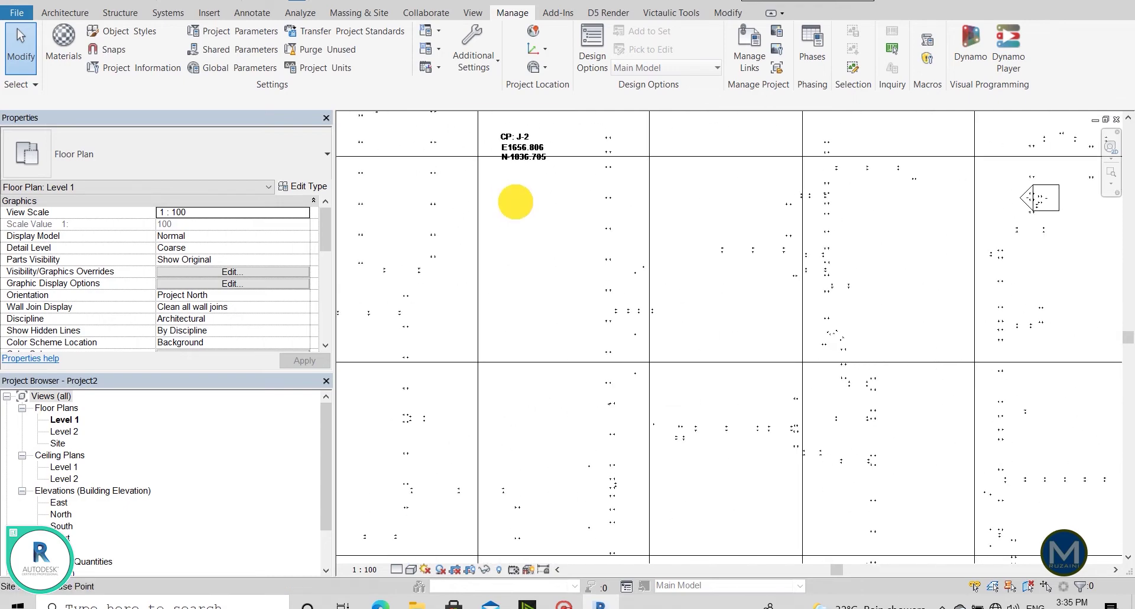
- Verify the Project Base Point reads N/S -1836.7050, E/W 1656.8060, then zoom to fit
click(519, 197)
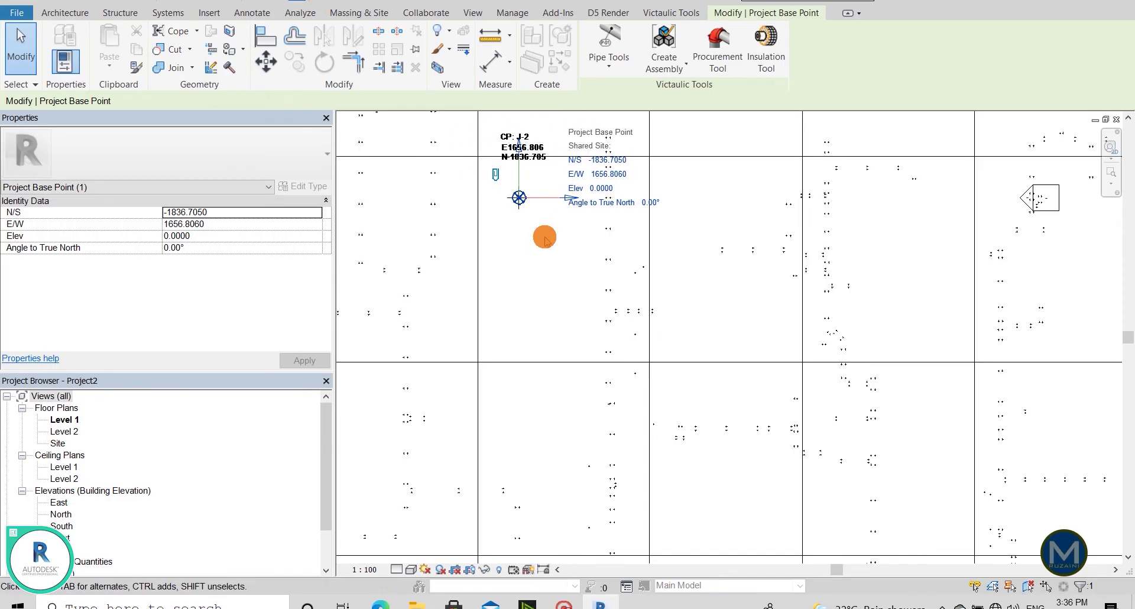
scroll(509, 237, down, 2)
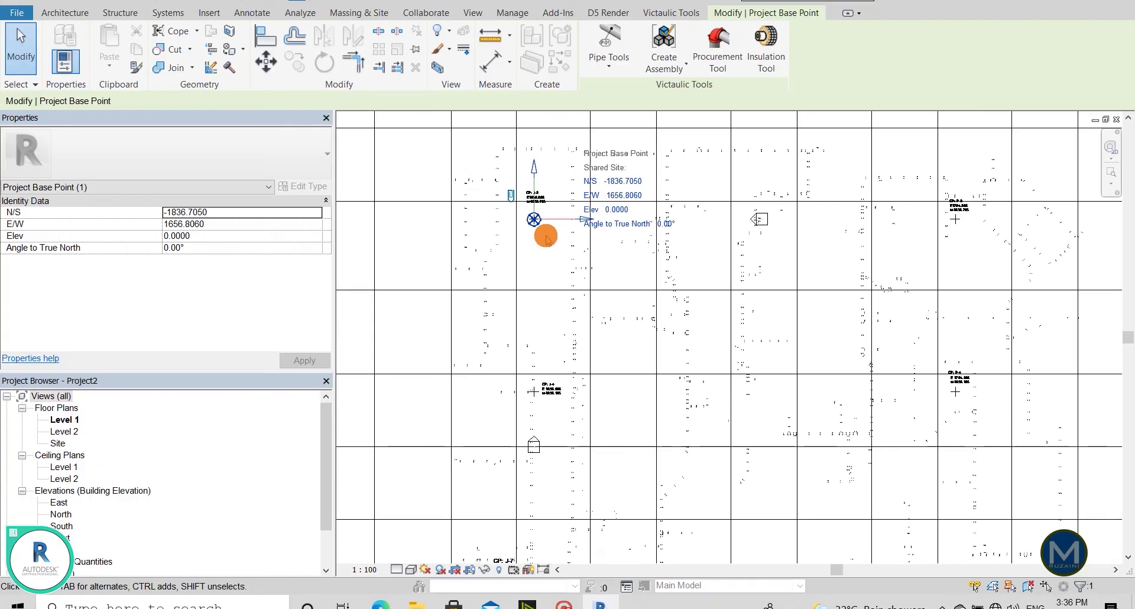
scroll(482, 248, down, 2)
scroll(532, 272, down, 2)
scroll(564, 278, up, 3)
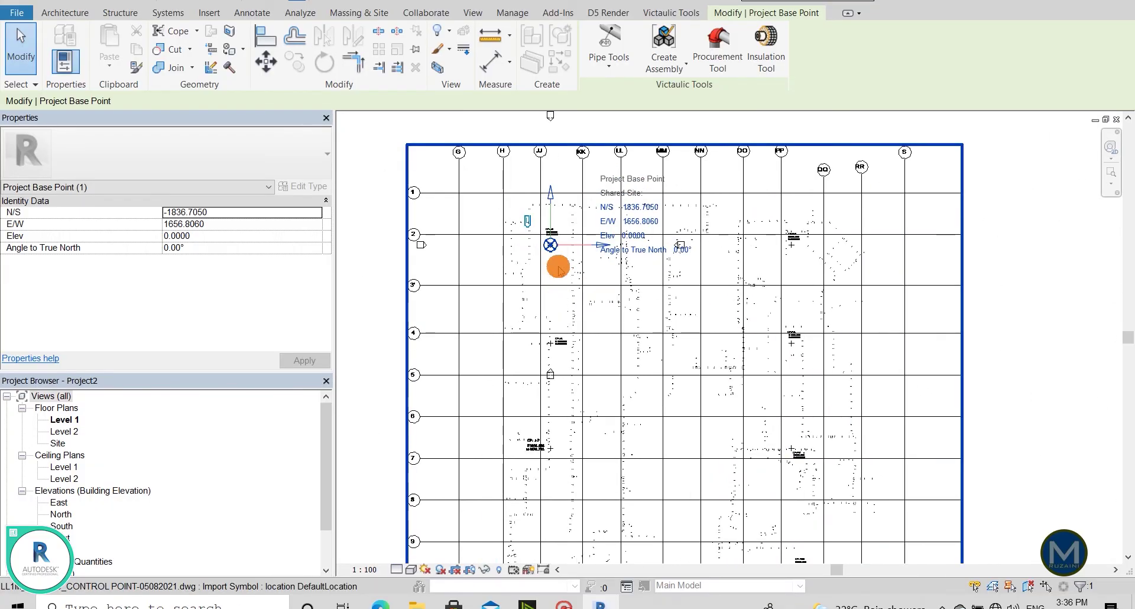
scroll(655, 299, down, 3)
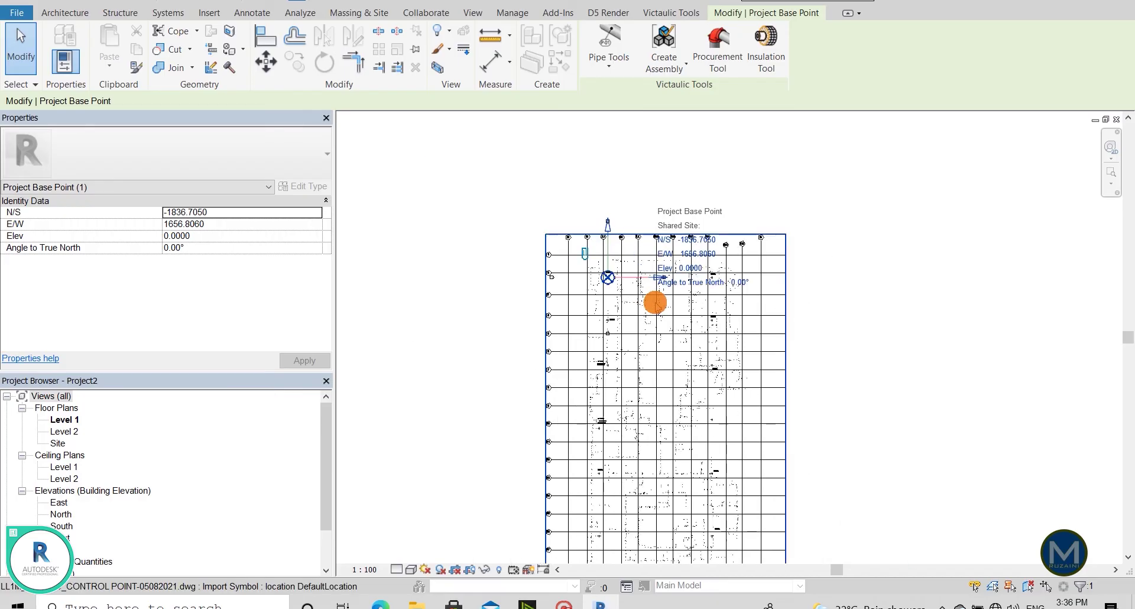
scroll(654, 302, down, 2)
scroll(645, 297, up, 2)
scroll(645, 292, up, 3)
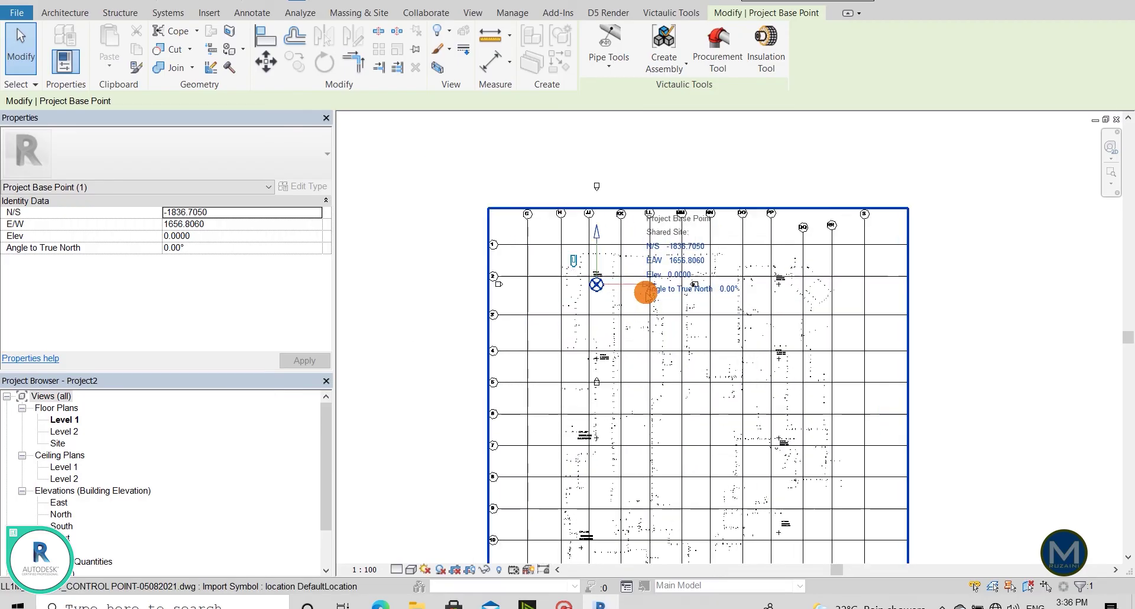
scroll(590, 192, down, 1)
scroll(589, 193, down, 2)
scroll(585, 195, up, 1)
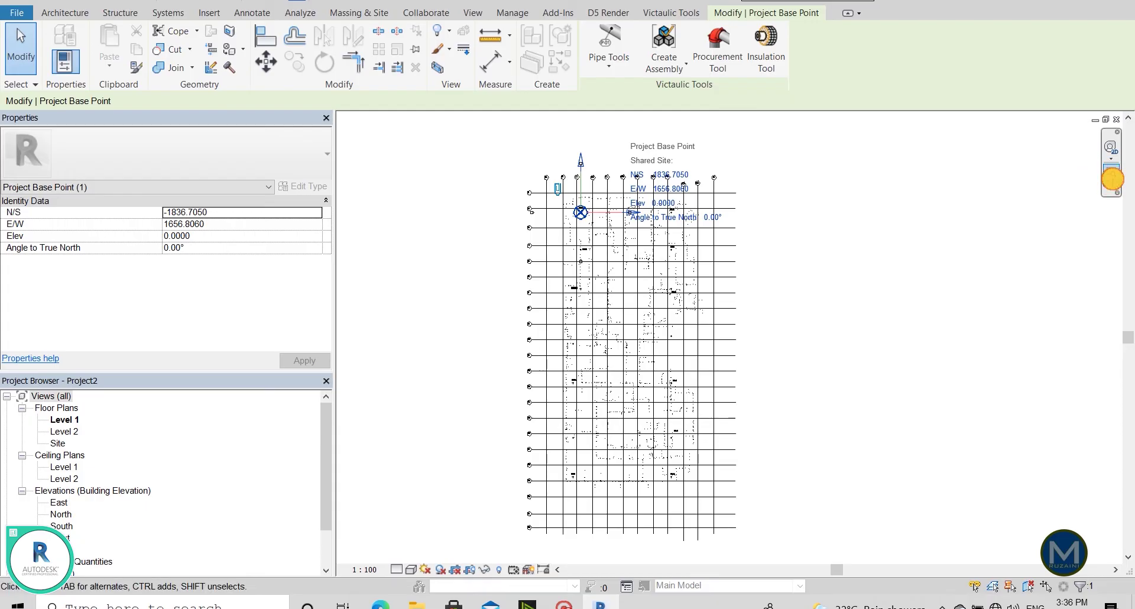
click(1111, 177)
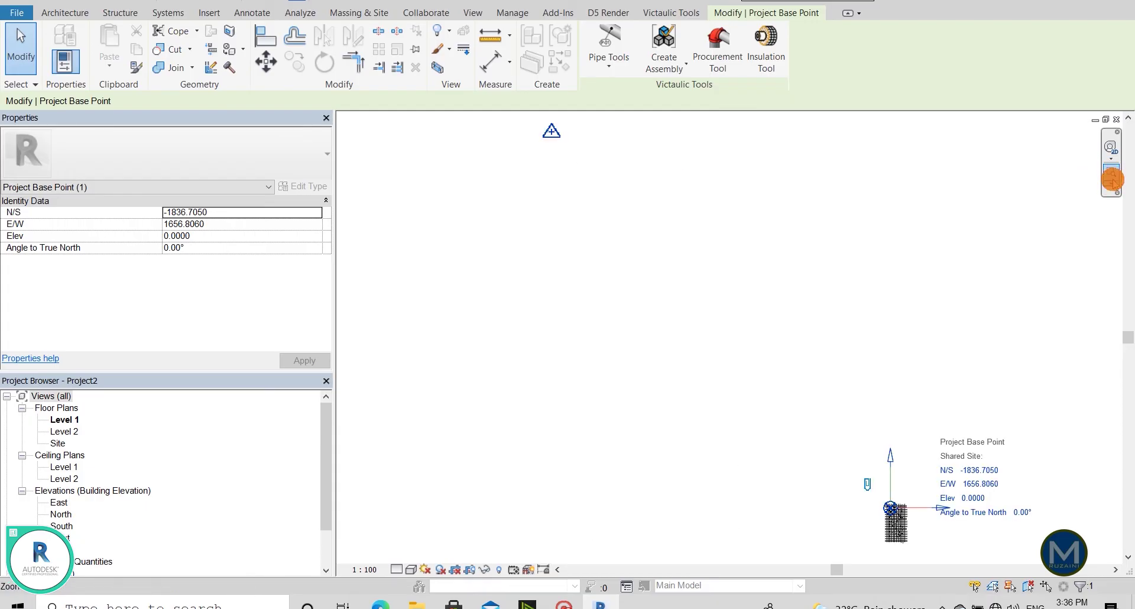
click(549, 133)
scroll(524, 259, down, 2)
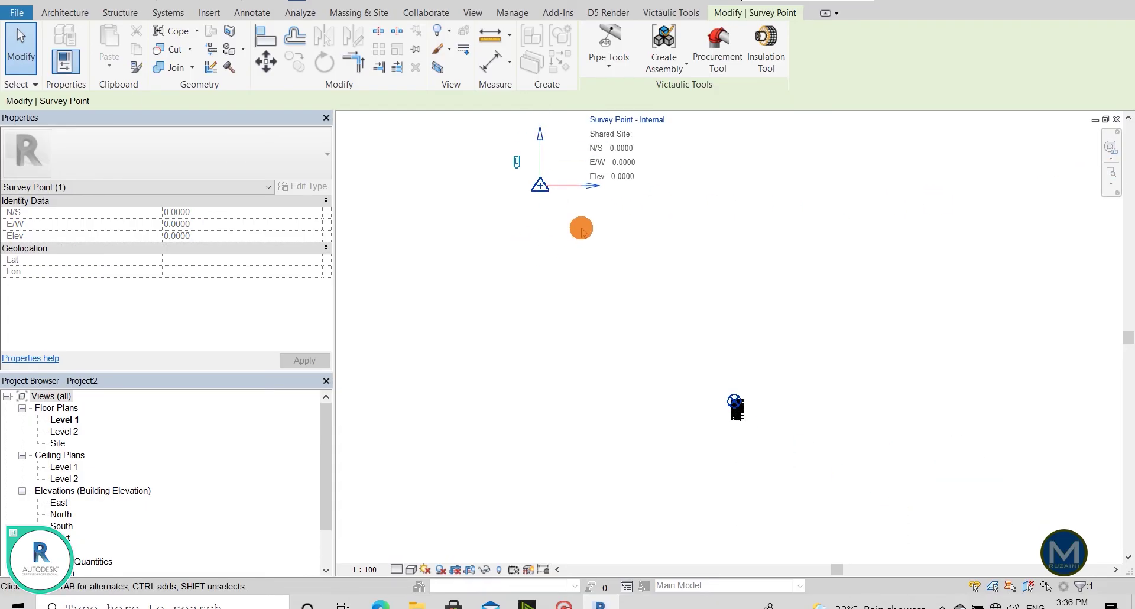
scroll(582, 230, down, 1)
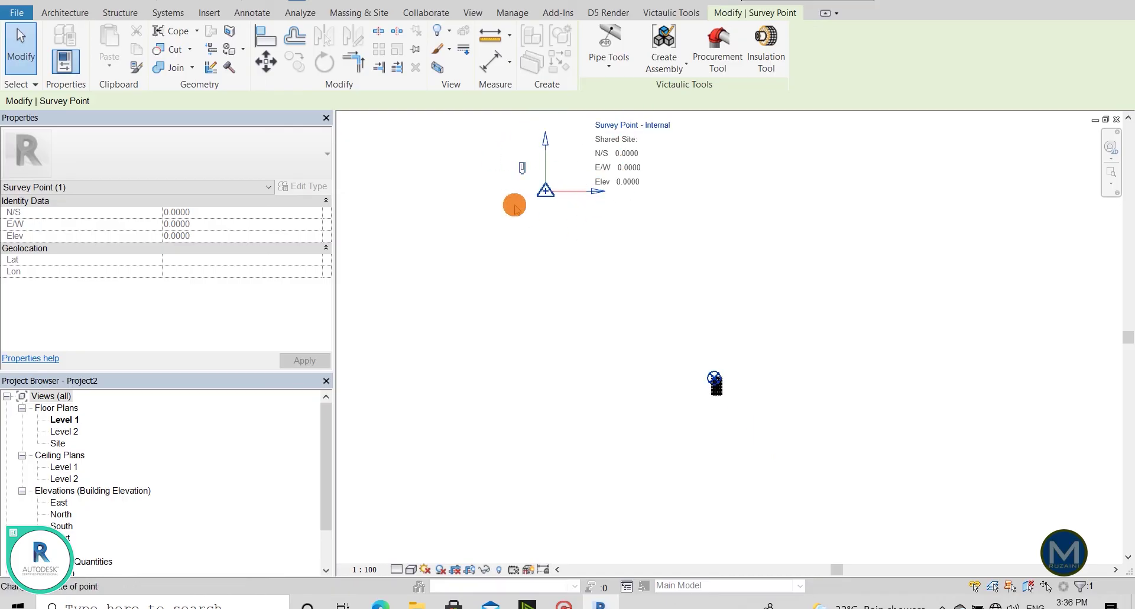
scroll(558, 197, up, 2)
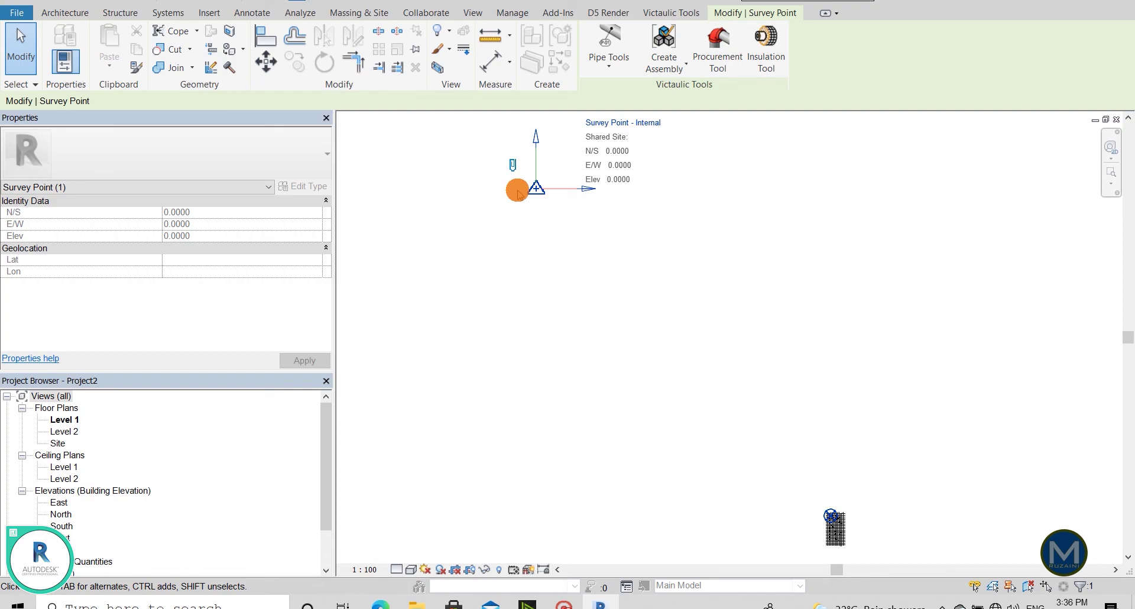
scroll(520, 201, down, 2)
click(653, 359)
scroll(727, 399, up, 1)
scroll(726, 404, up, 3)
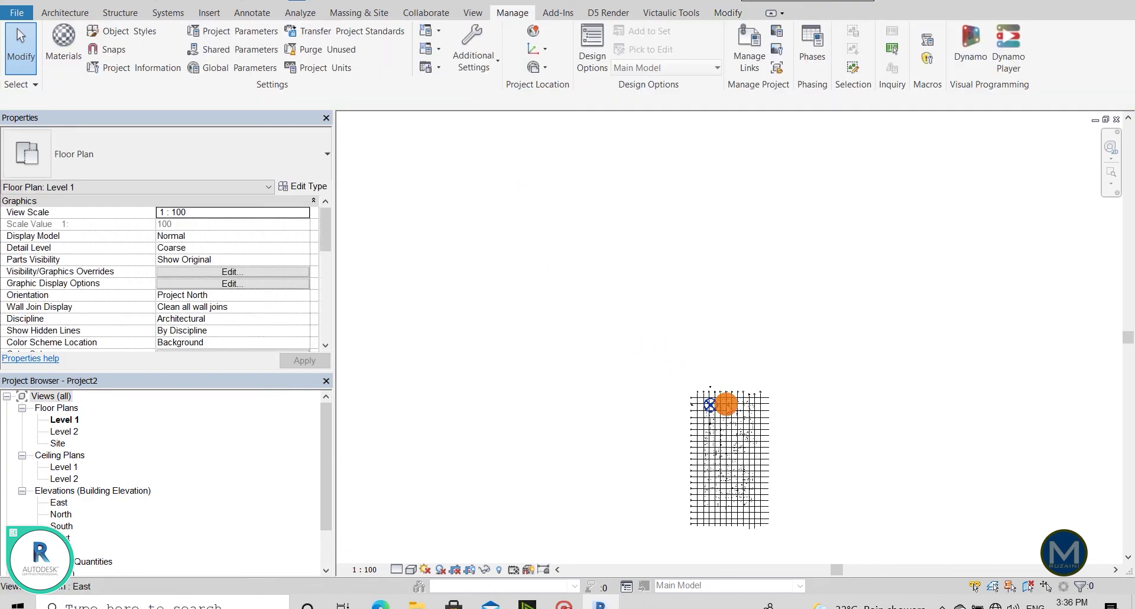
scroll(726, 404, up, 3)
scroll(692, 398, up, 4)
scroll(679, 426, up, 1)
click(639, 392)
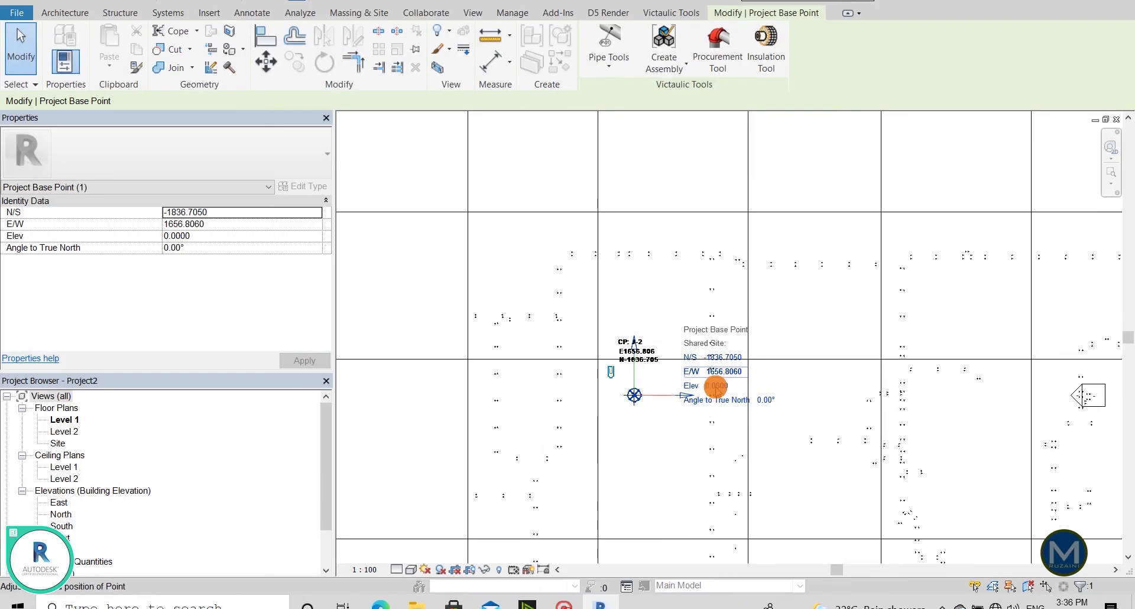
click(720, 372)
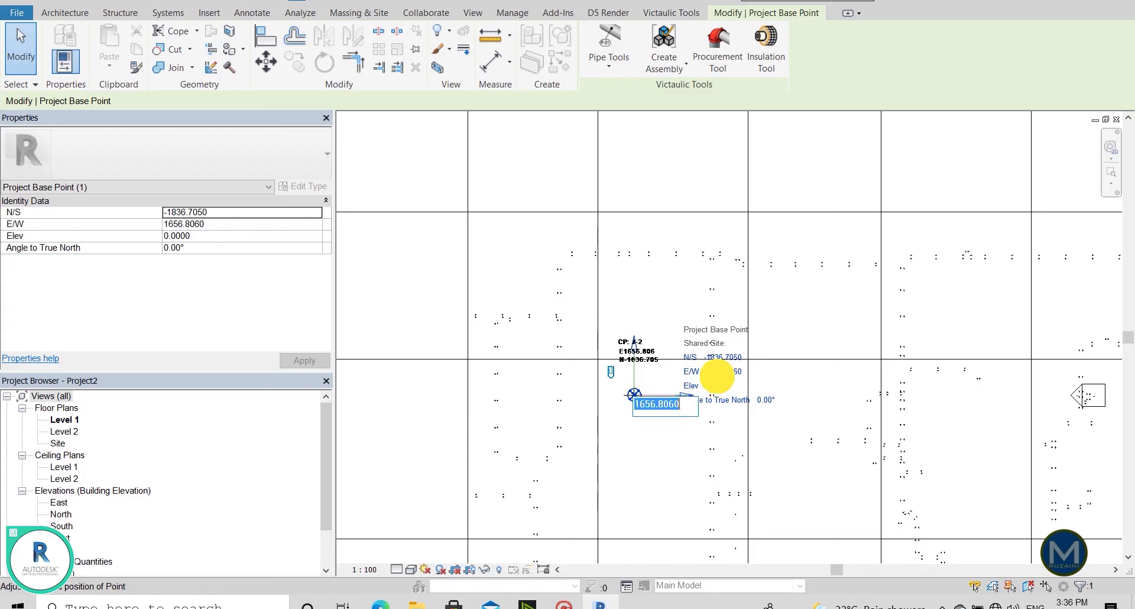
click(719, 358)
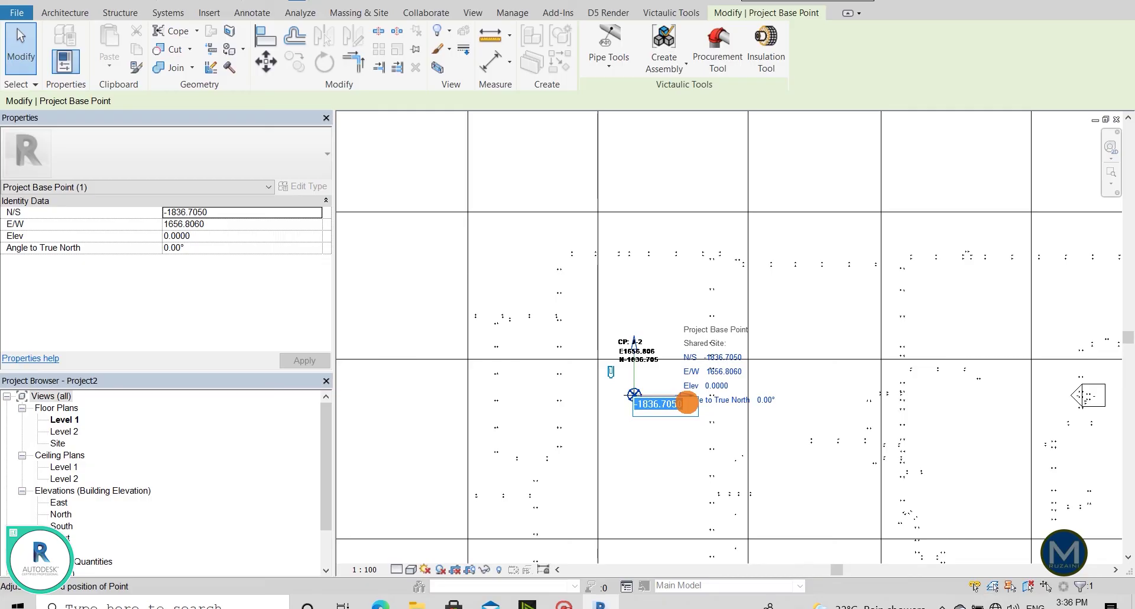
click(643, 304)
scroll(516, 260, down, 5)
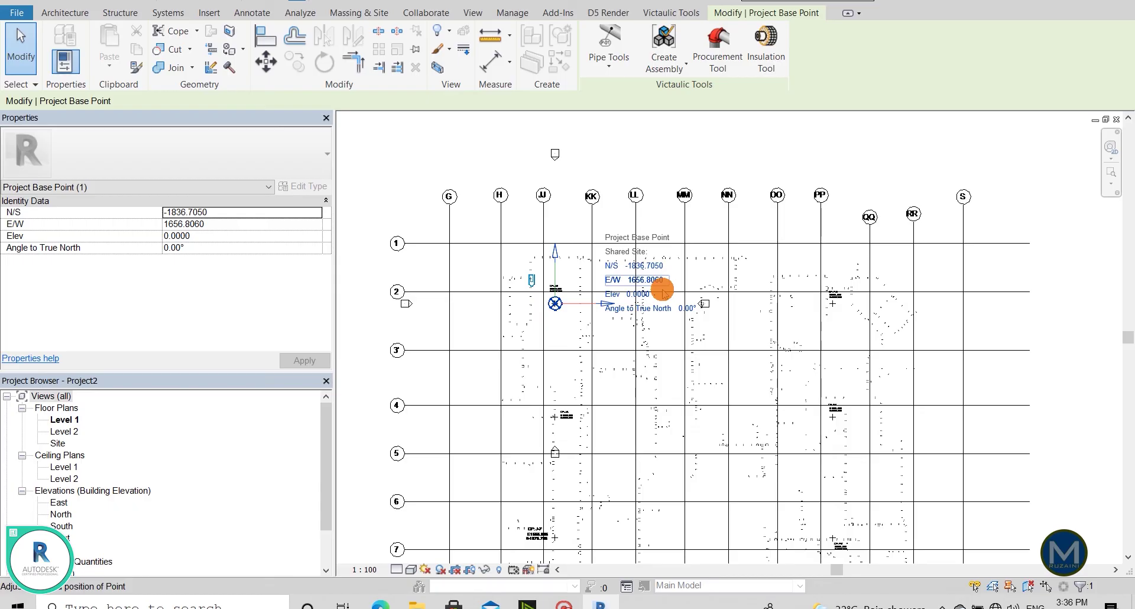
scroll(532, 287, down, 1)
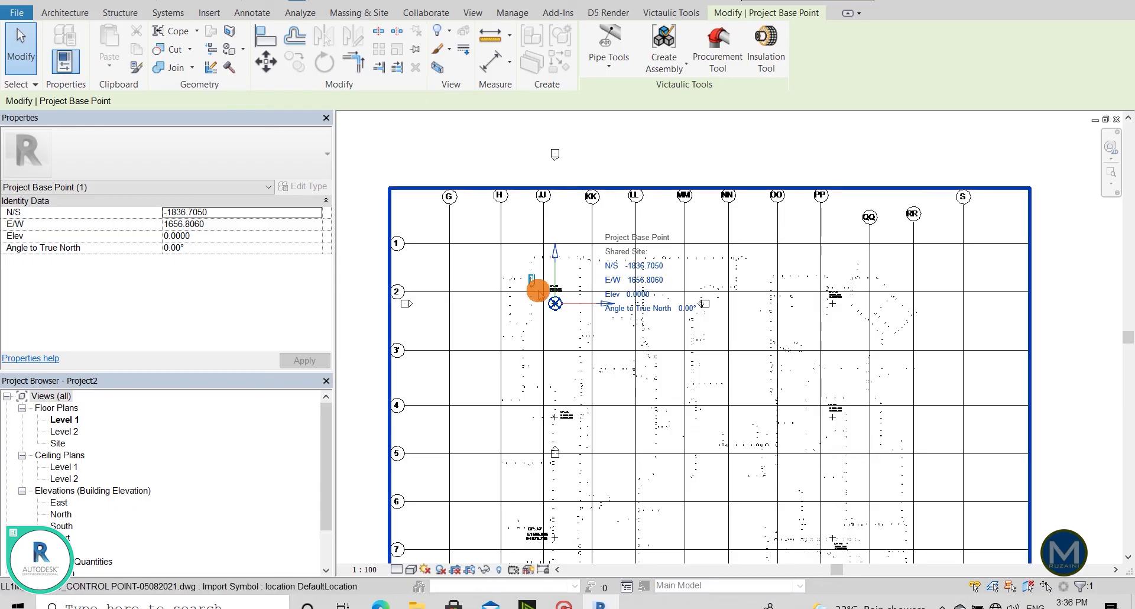
scroll(502, 263, down, 2)
scroll(595, 276, up, 2)
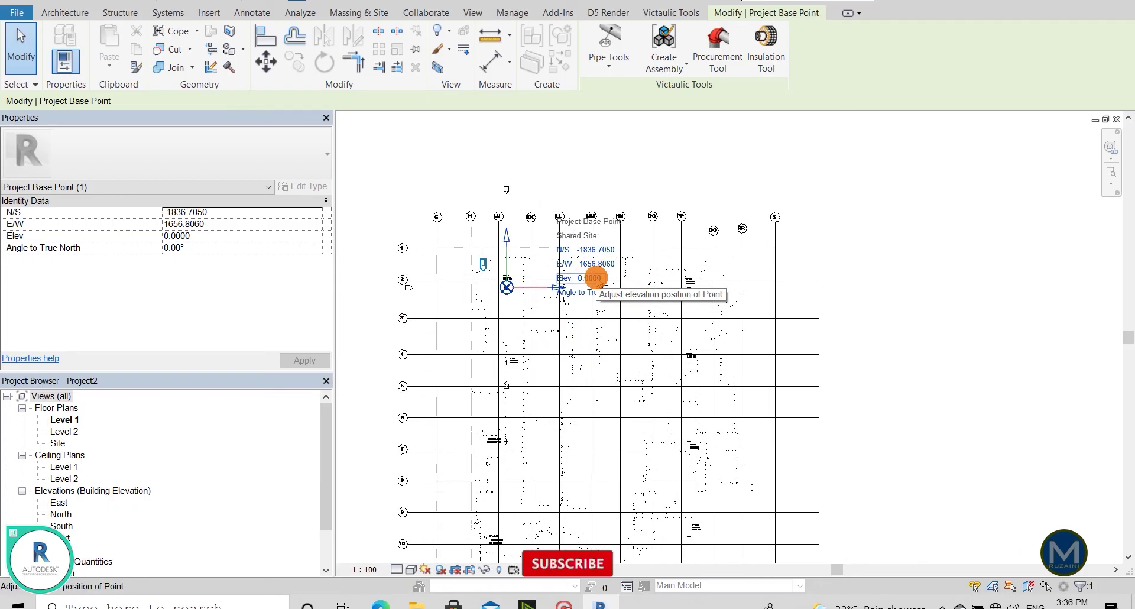